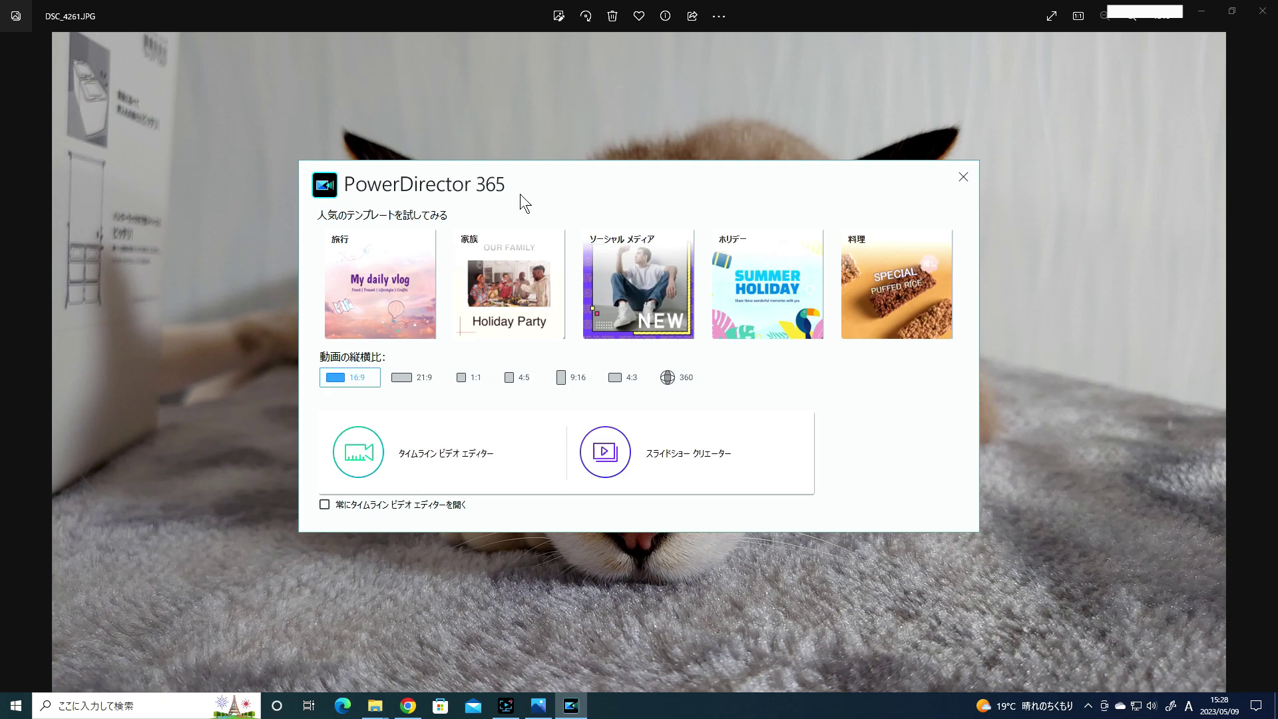
Open the timeline video editor's project preferences and make sure project auto-save is enabled
left_click(374, 450)
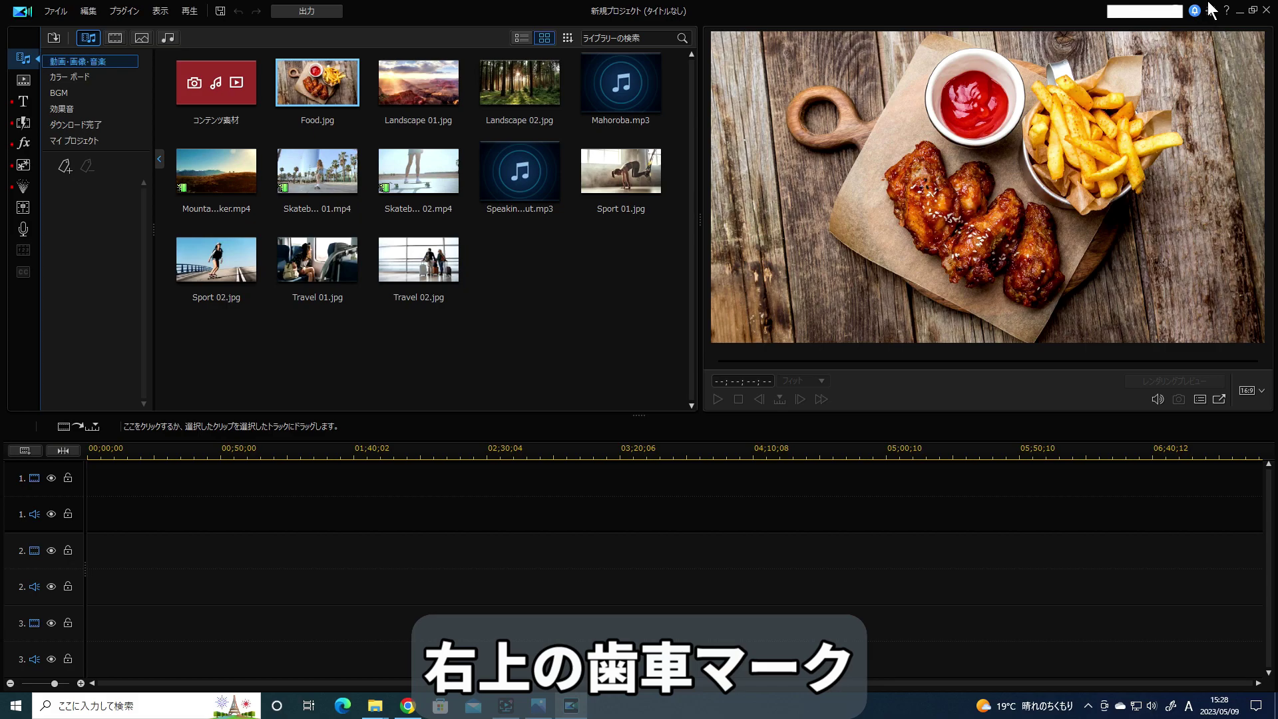
left_click(1211, 12)
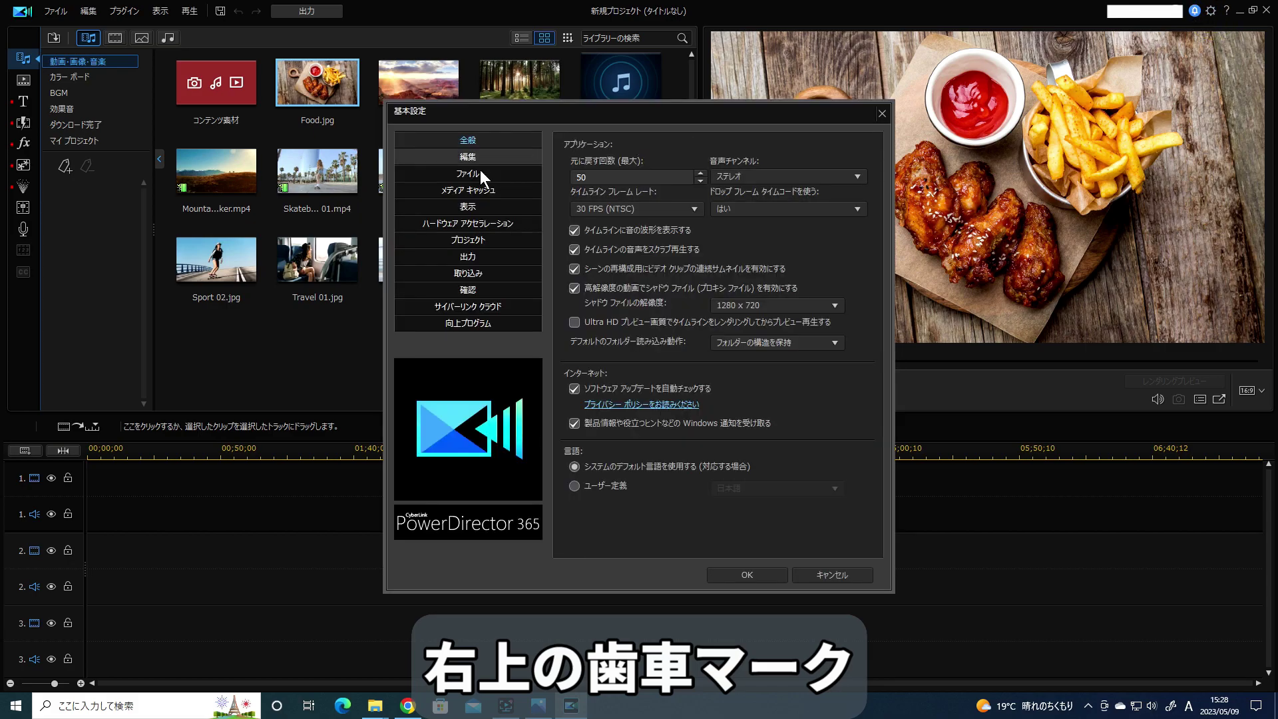
left_click(497, 241)
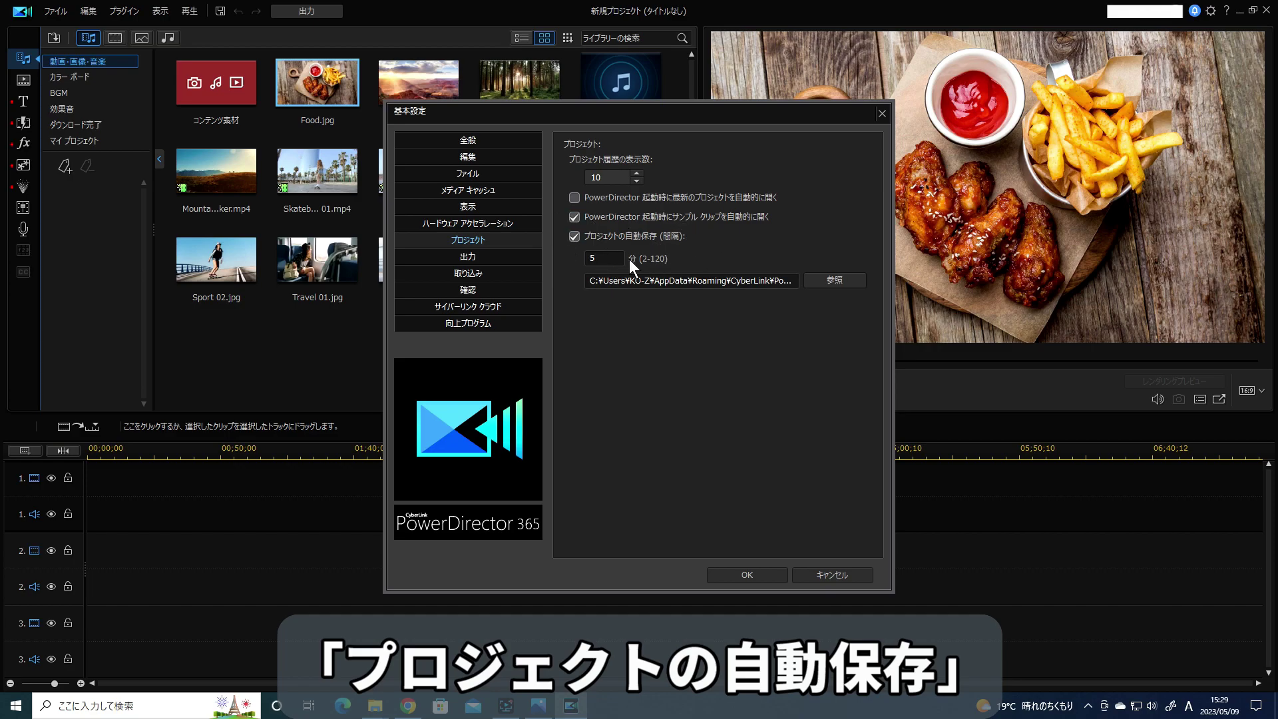
left_click(574, 235)
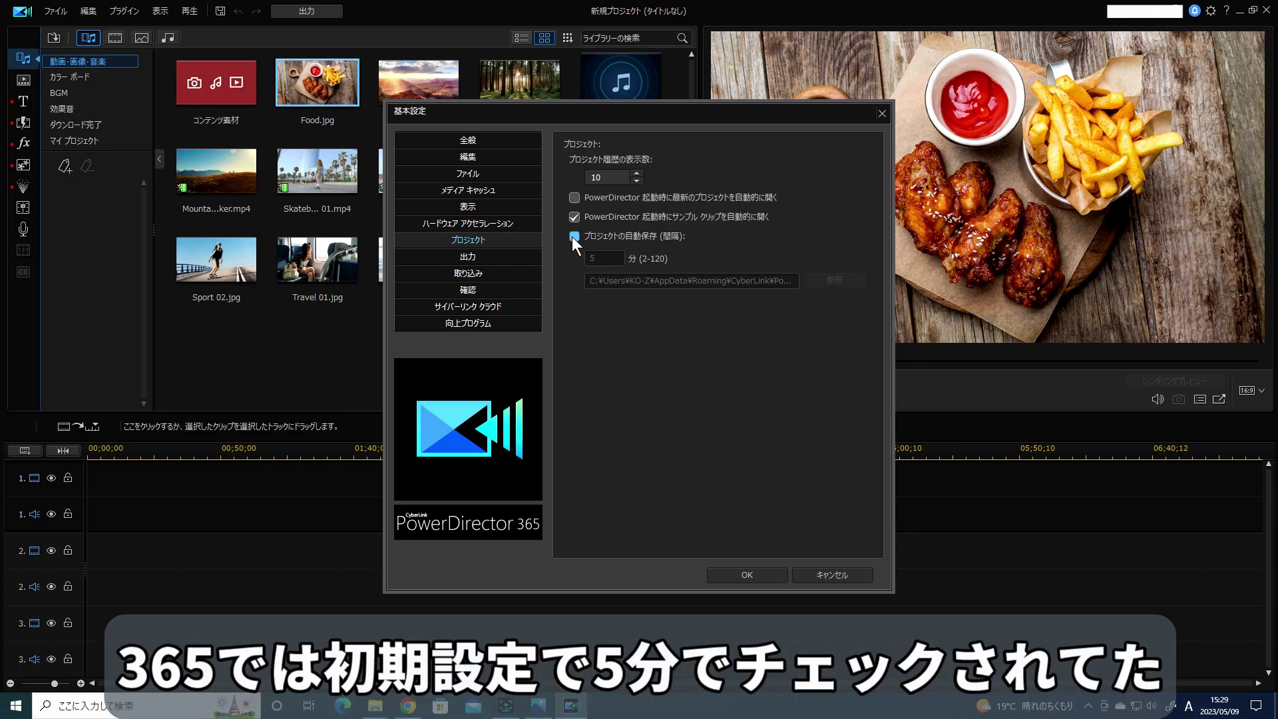
left_click(573, 236)
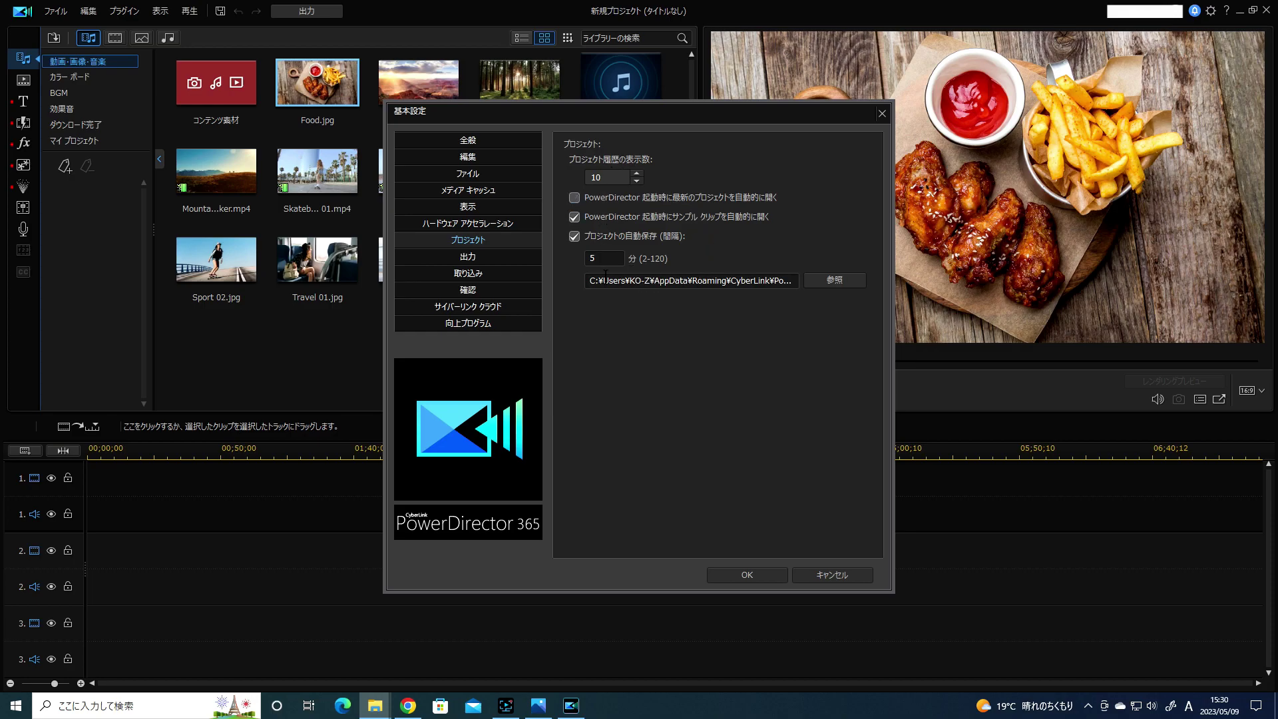
Read the full auto-save folder path in the project preferences from beginning to end
left_click_drag(590, 286, 644, 293)
left_click(648, 273)
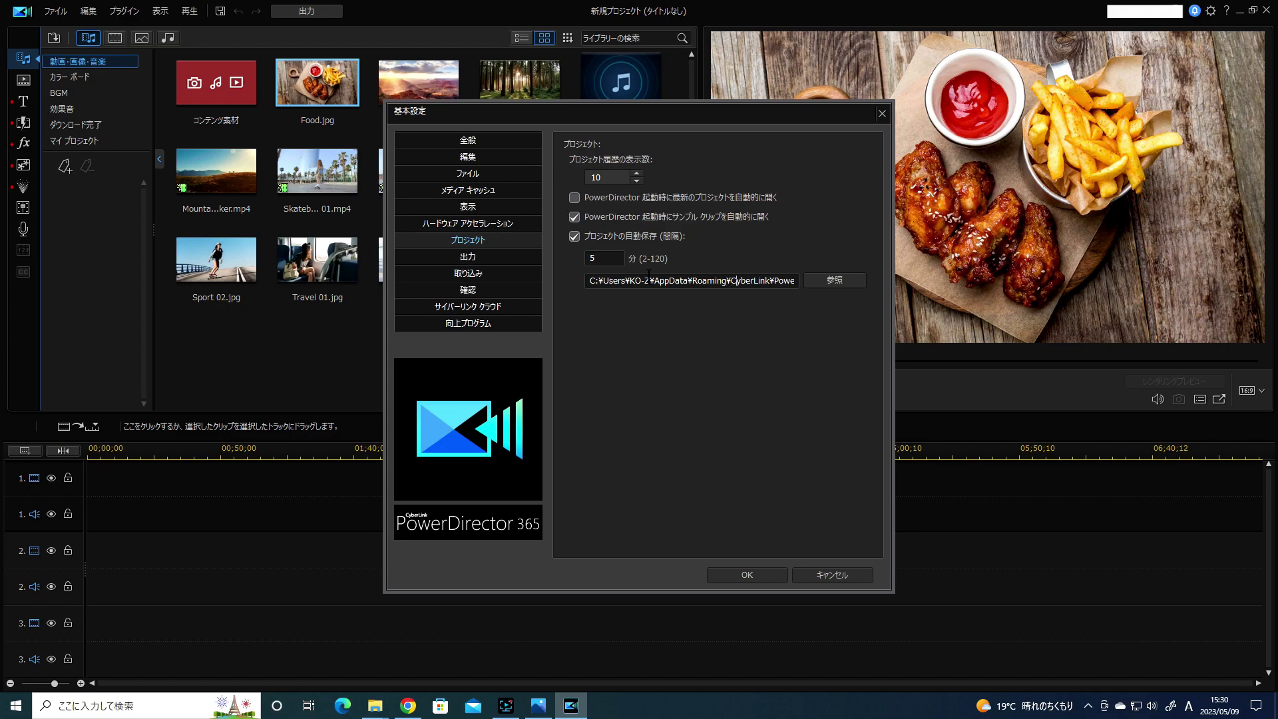
left_click_drag(749, 280, 819, 293)
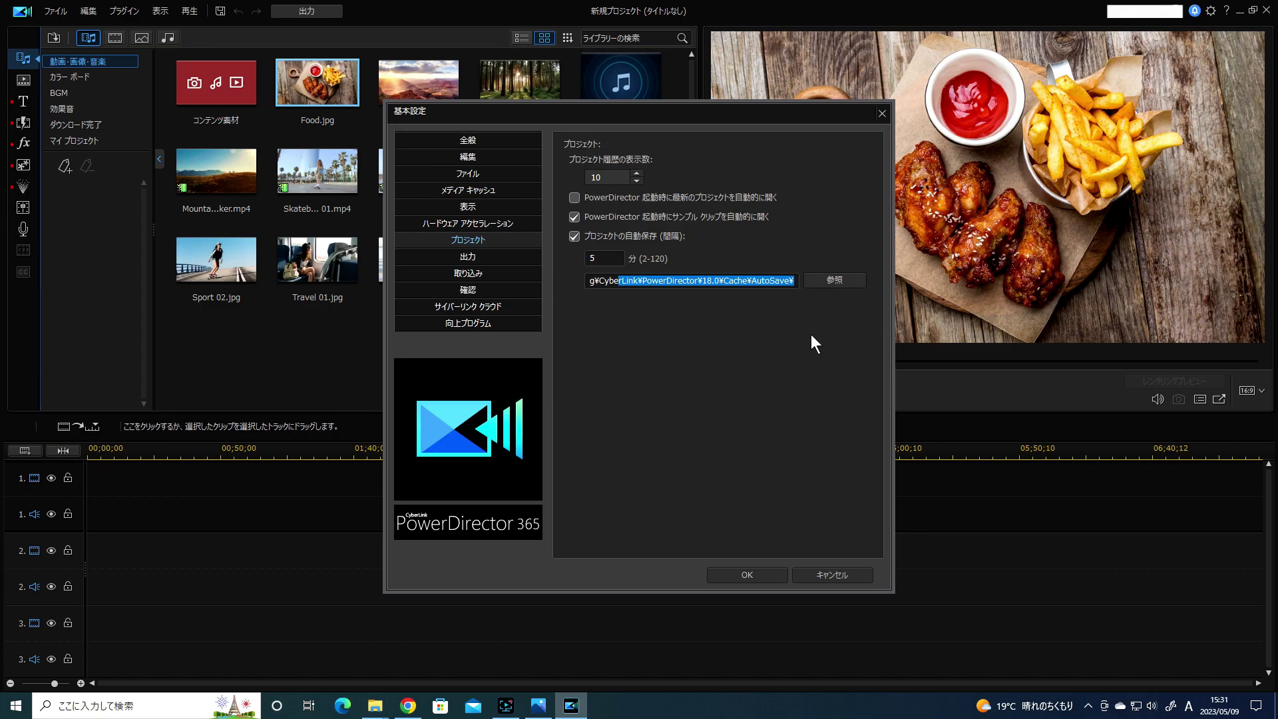
left_click(707, 279)
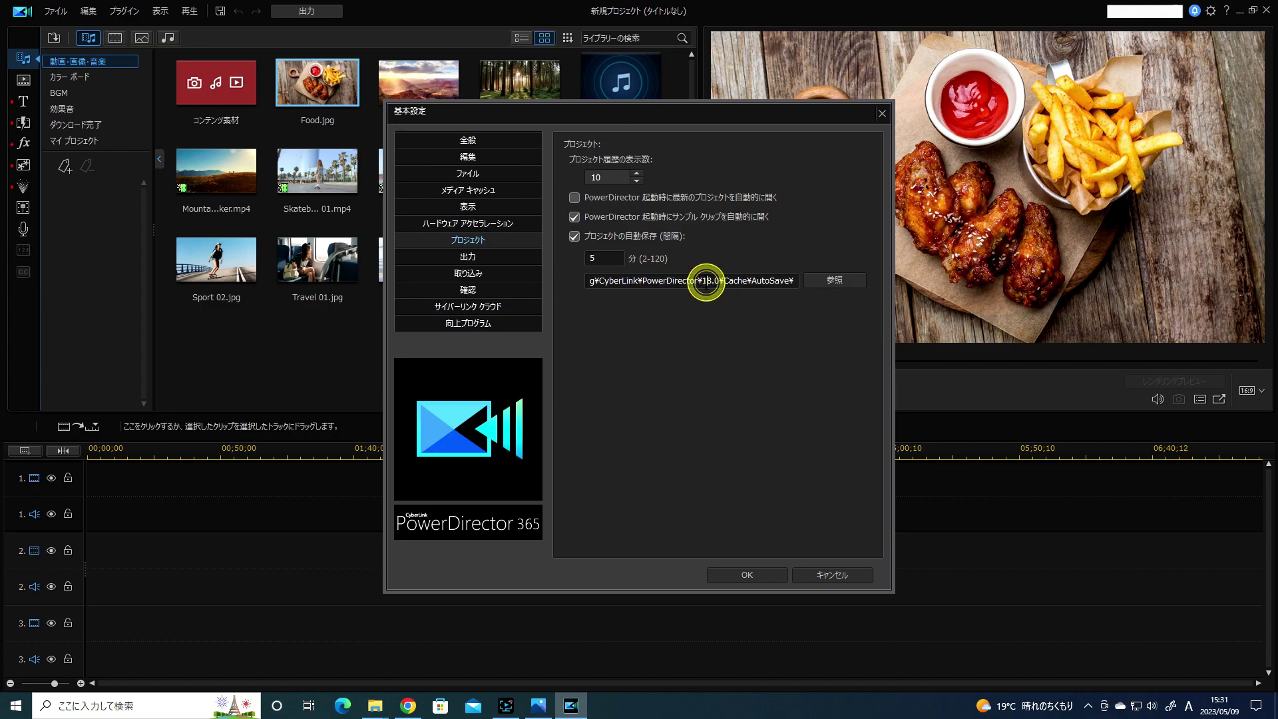
double_click(693, 280)
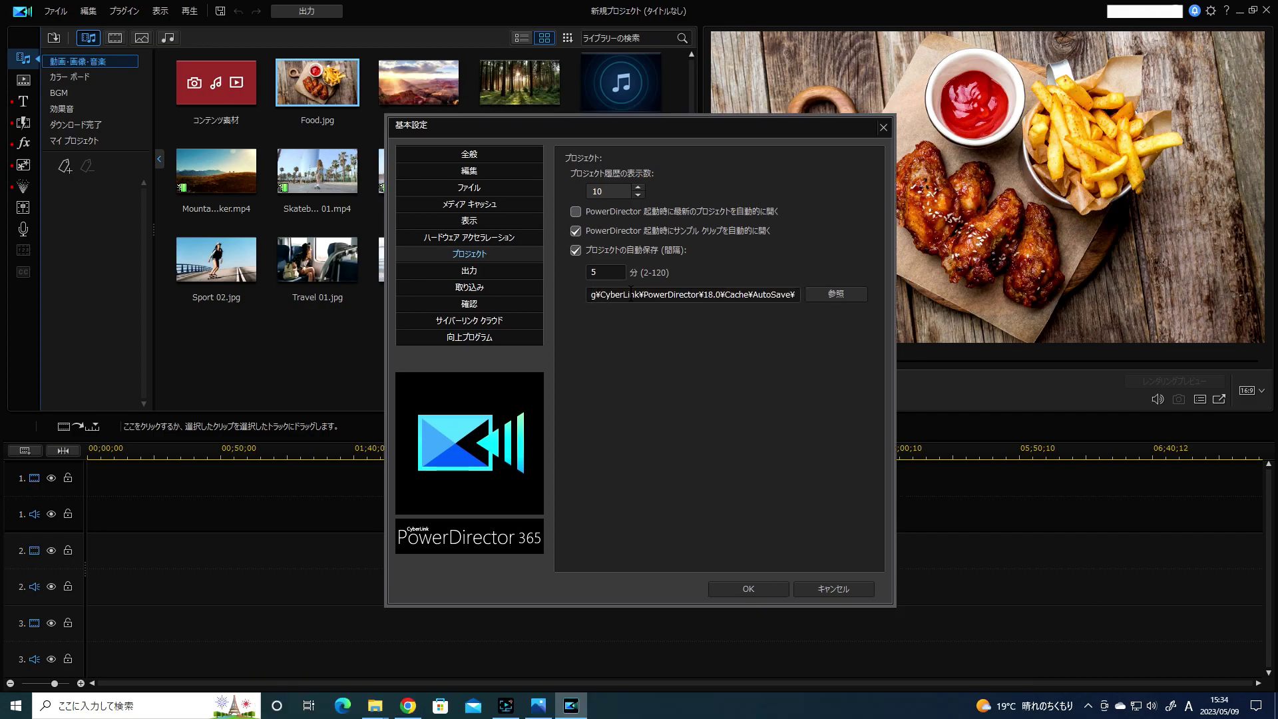
left_click(657, 293)
key("Left")
key("Left")
key("Left")
key("Left")
key("Left")
key("Left")
key("Left")
key("Left")
key("Left")
key("Left")
key("Left")
key("Left")
key("Left")
key("Left")
key("Left")
key("Left")
key("Left")
key("Left")
key("Left")
key("Left")
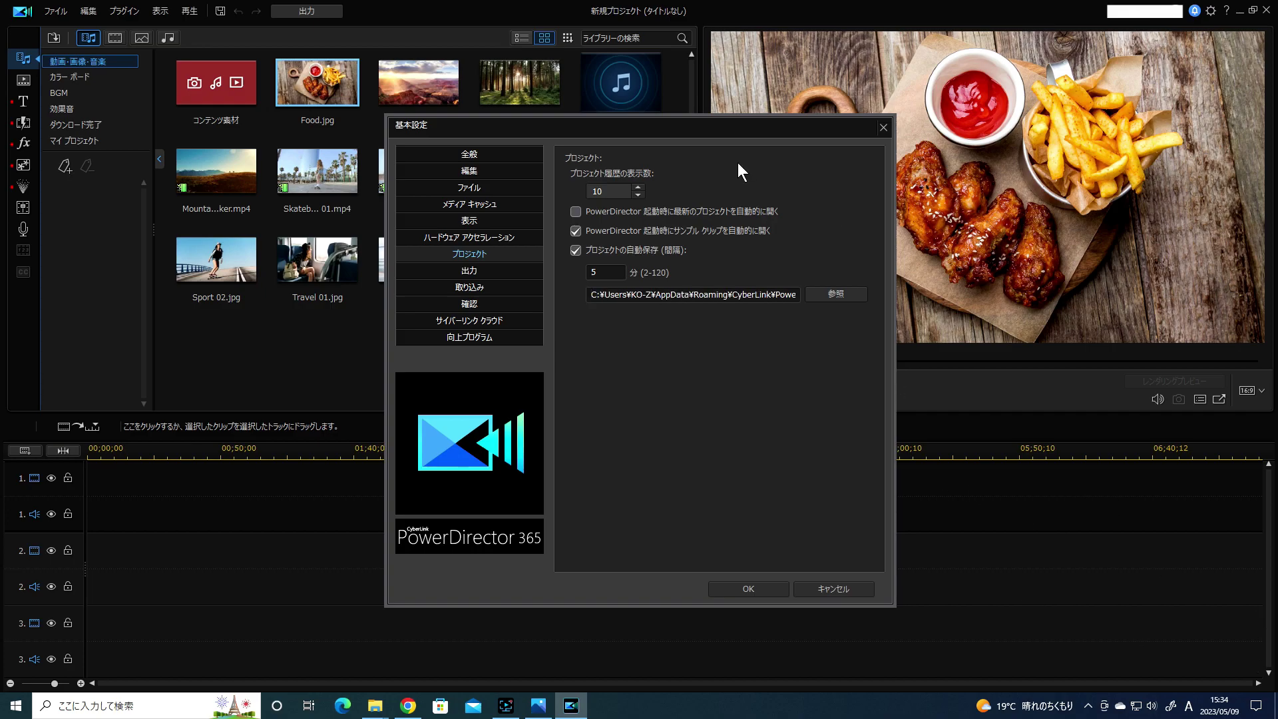
Move the preferences window aside and open the ユーザー folder on drive C in File Explorer
left_click_drag(671, 126, 326, 56)
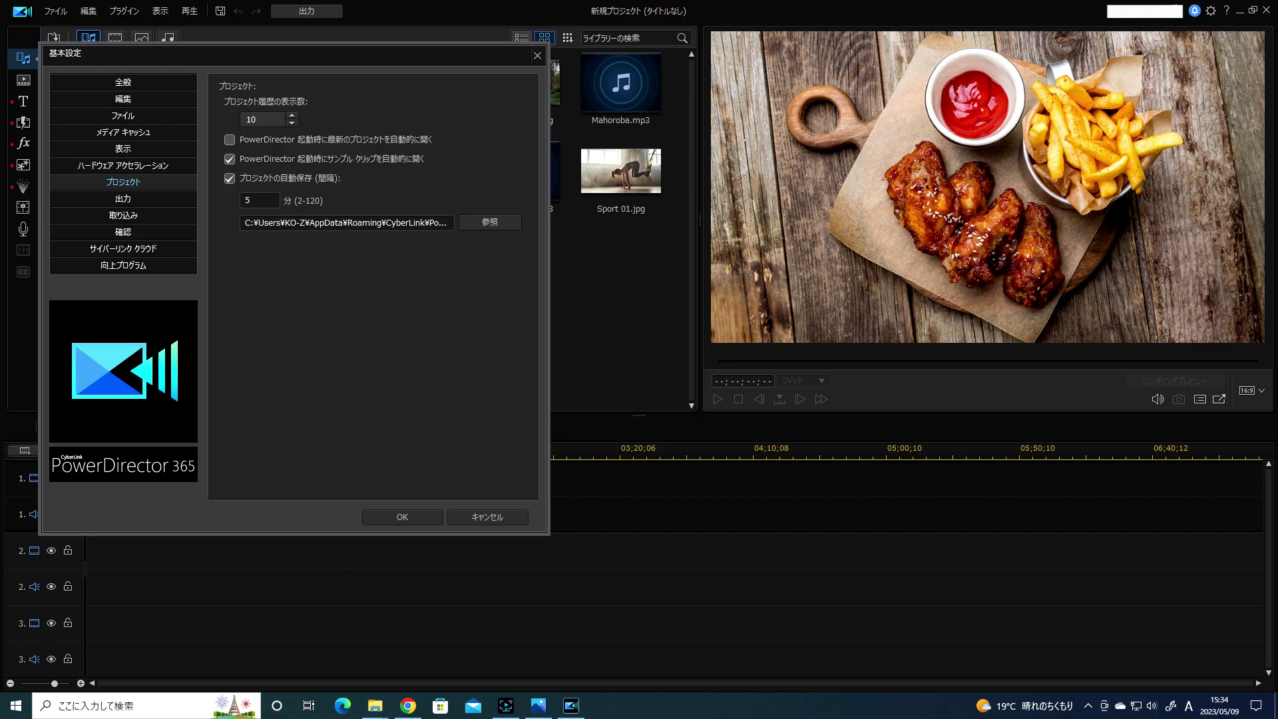
key("super+e")
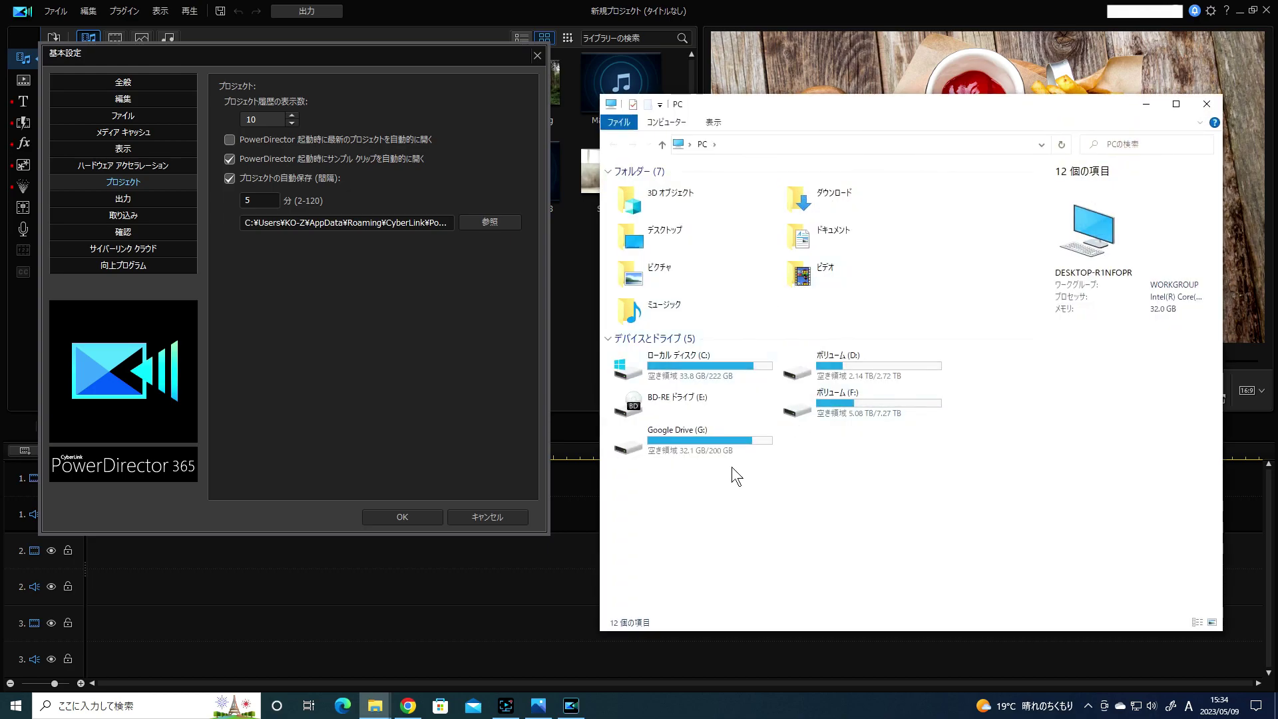
double_click(675, 362)
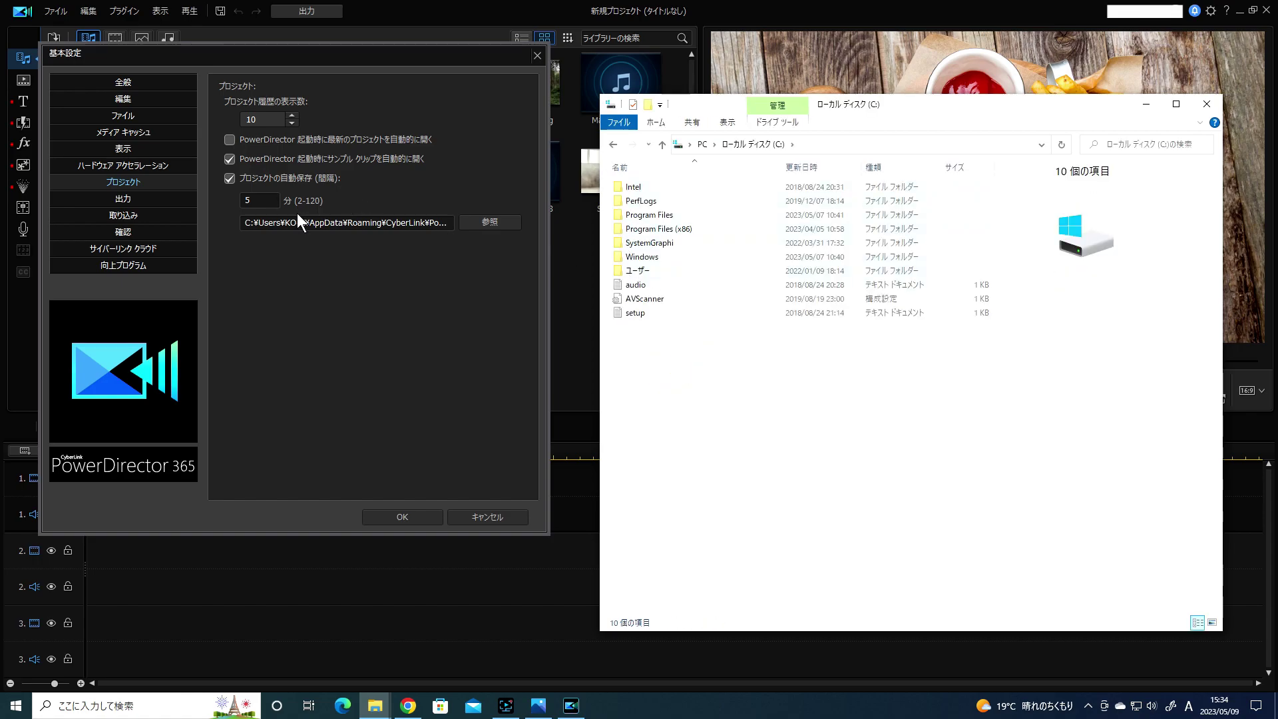
double_click(637, 271)
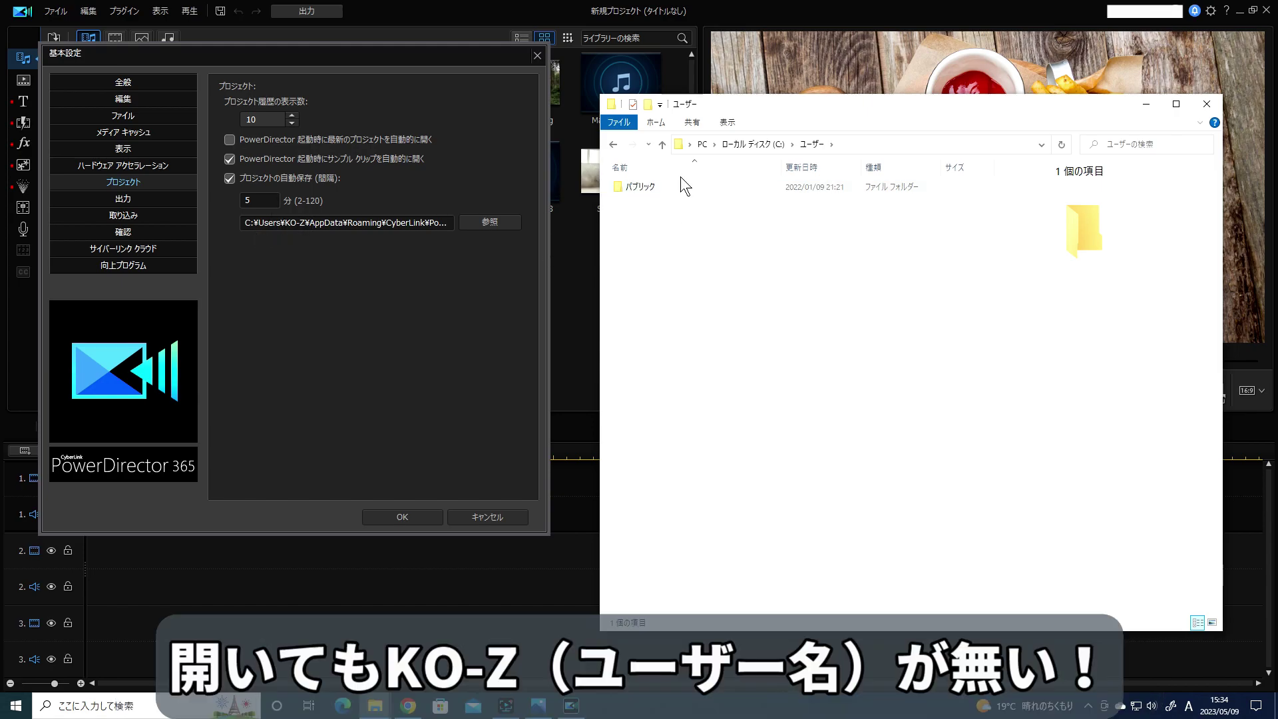
Reopen the ユーザー folder from drive C and turn on the display of hidden files
left_click(614, 144)
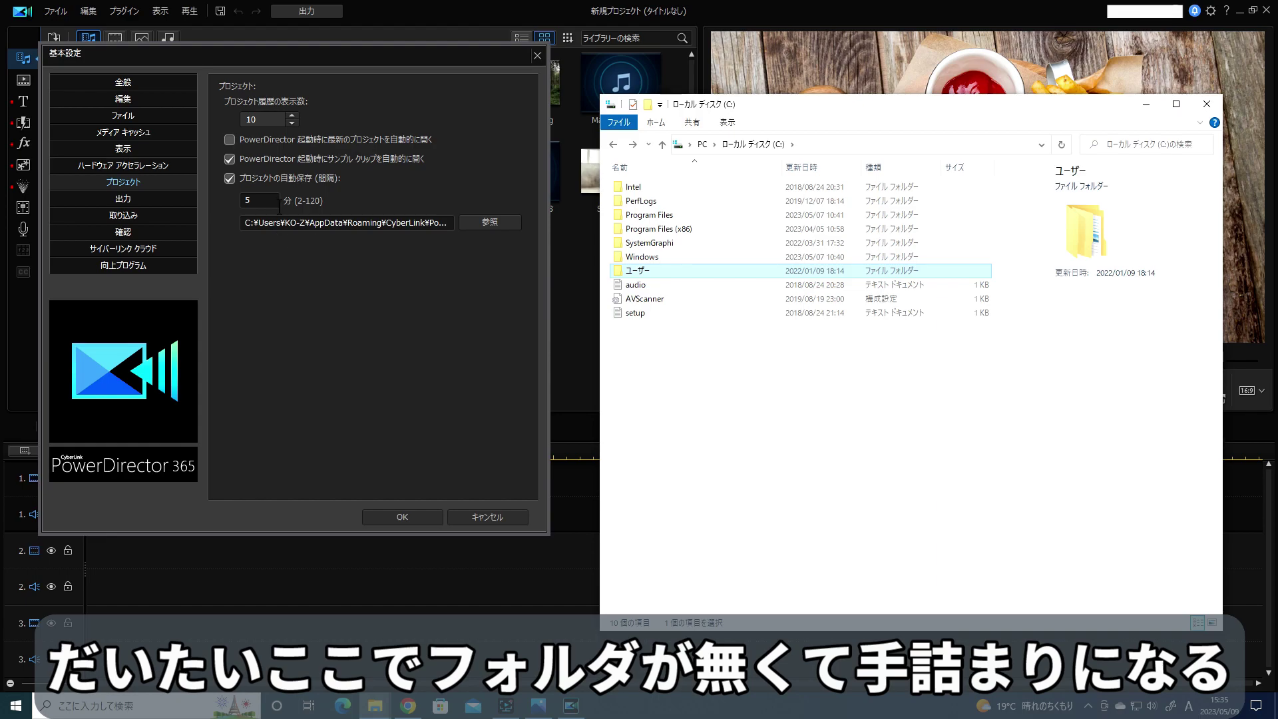
left_click(636, 273)
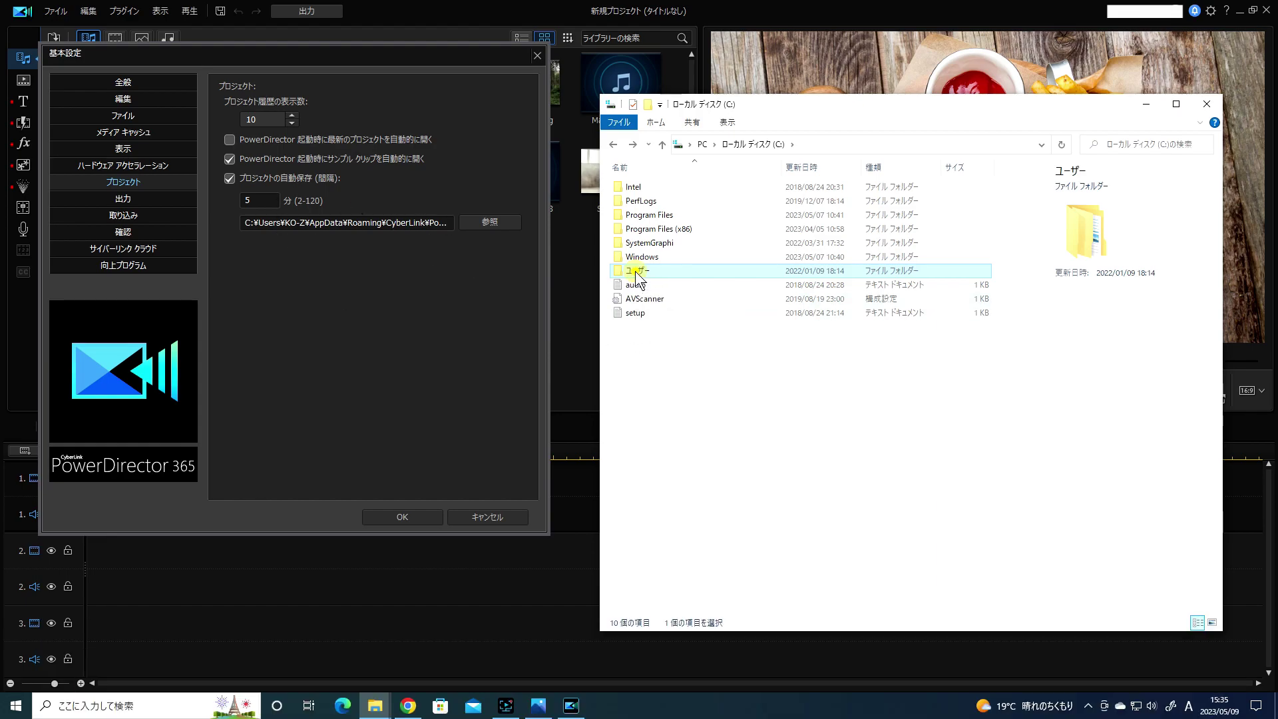
double_click(636, 273)
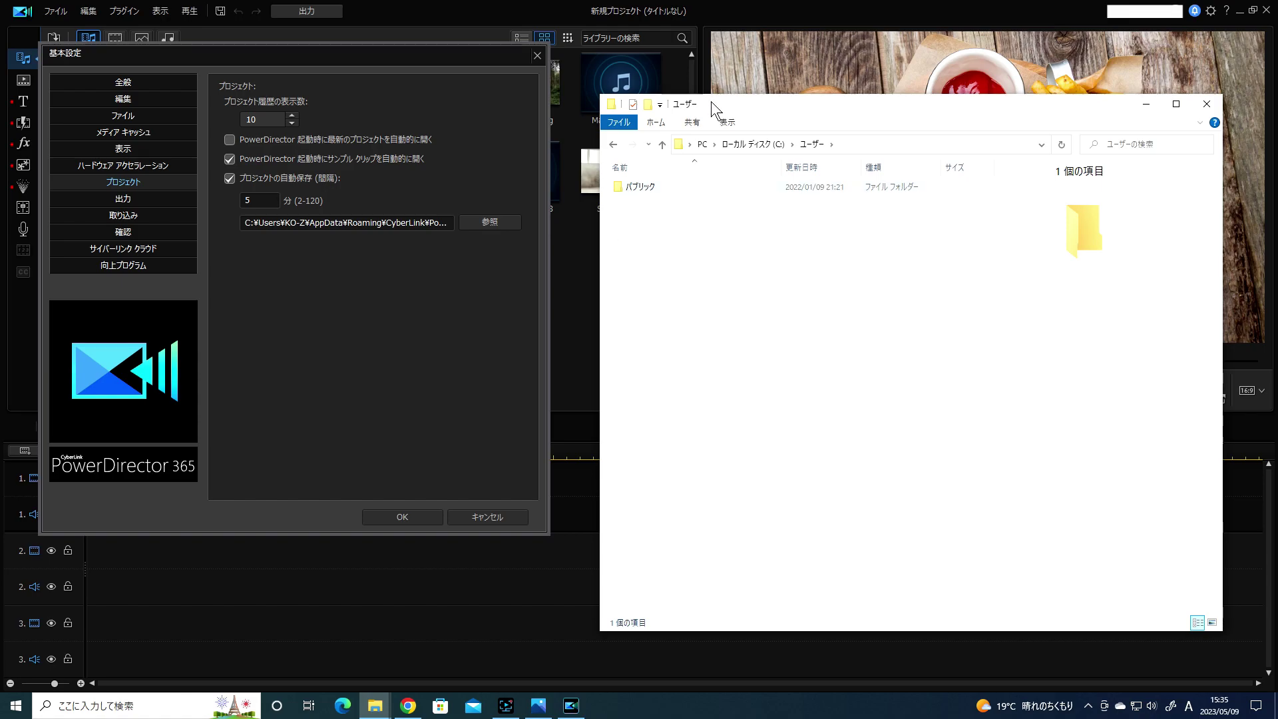
left_click(728, 122)
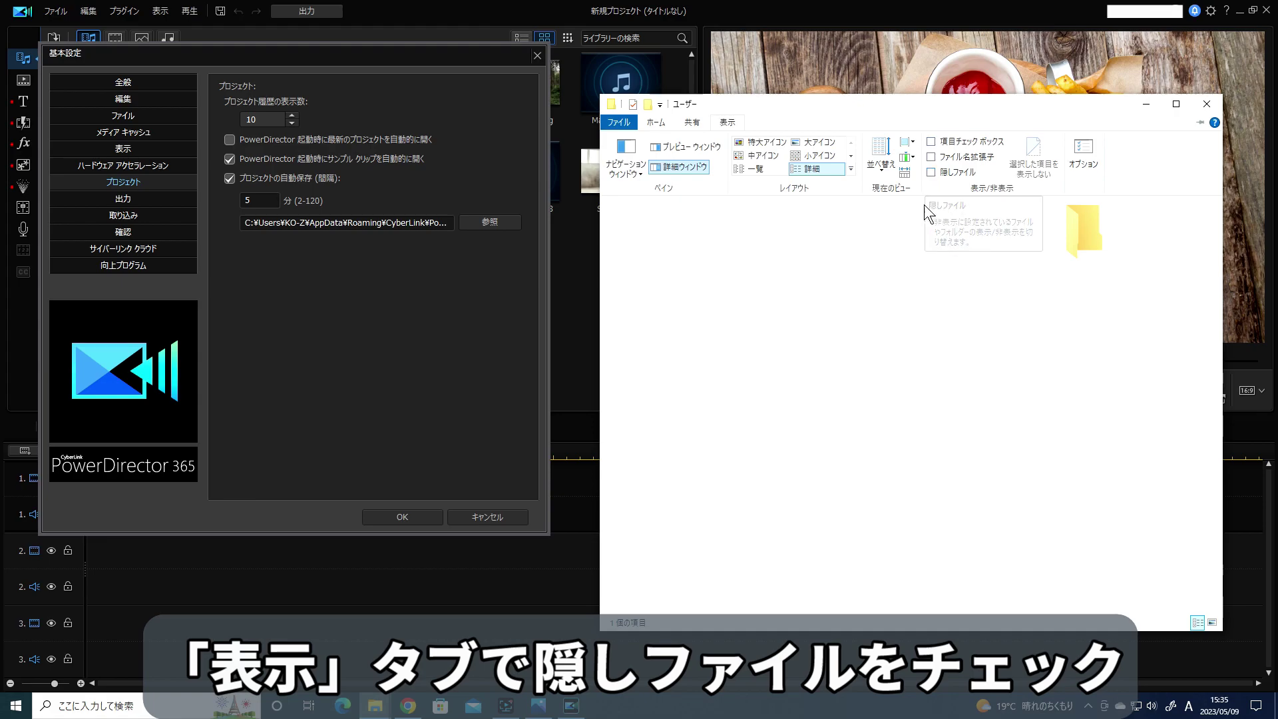
left_click(930, 172)
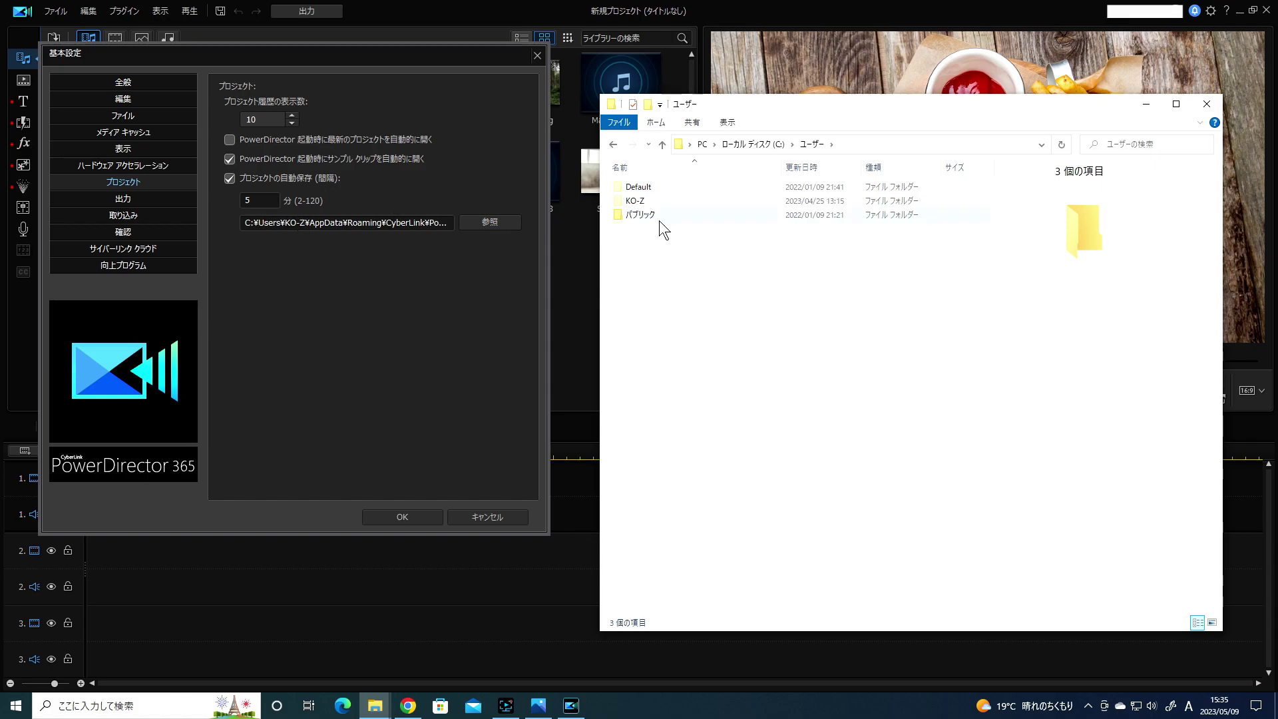
Open the CyberLink folder inside AppData\Roaming of the user account's folder
double_click(629, 201)
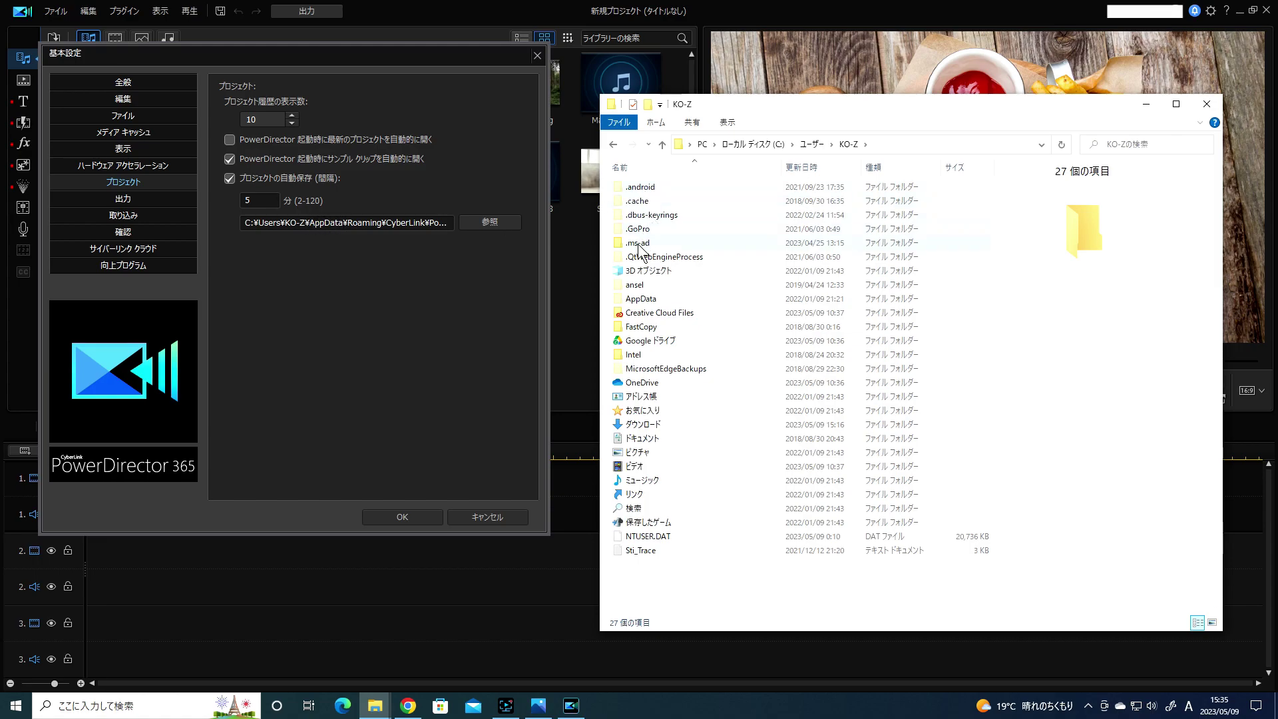
left_click(635, 300)
double_click(637, 301)
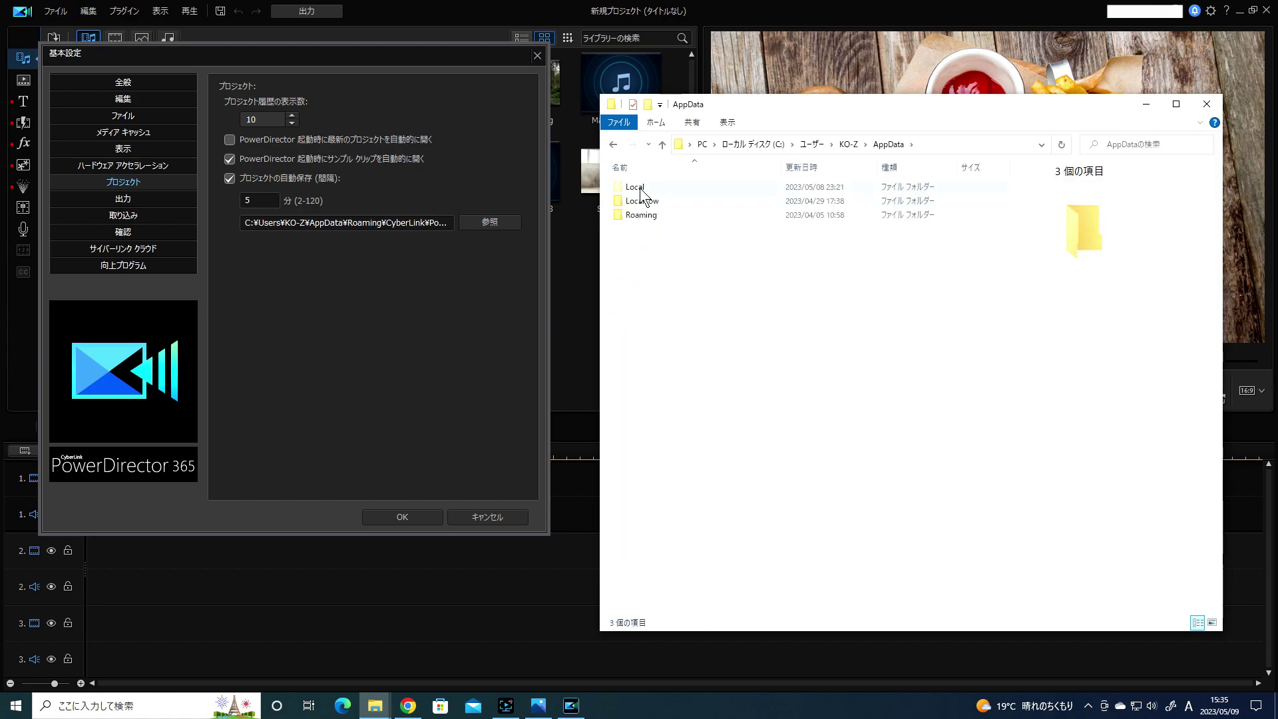
double_click(640, 215)
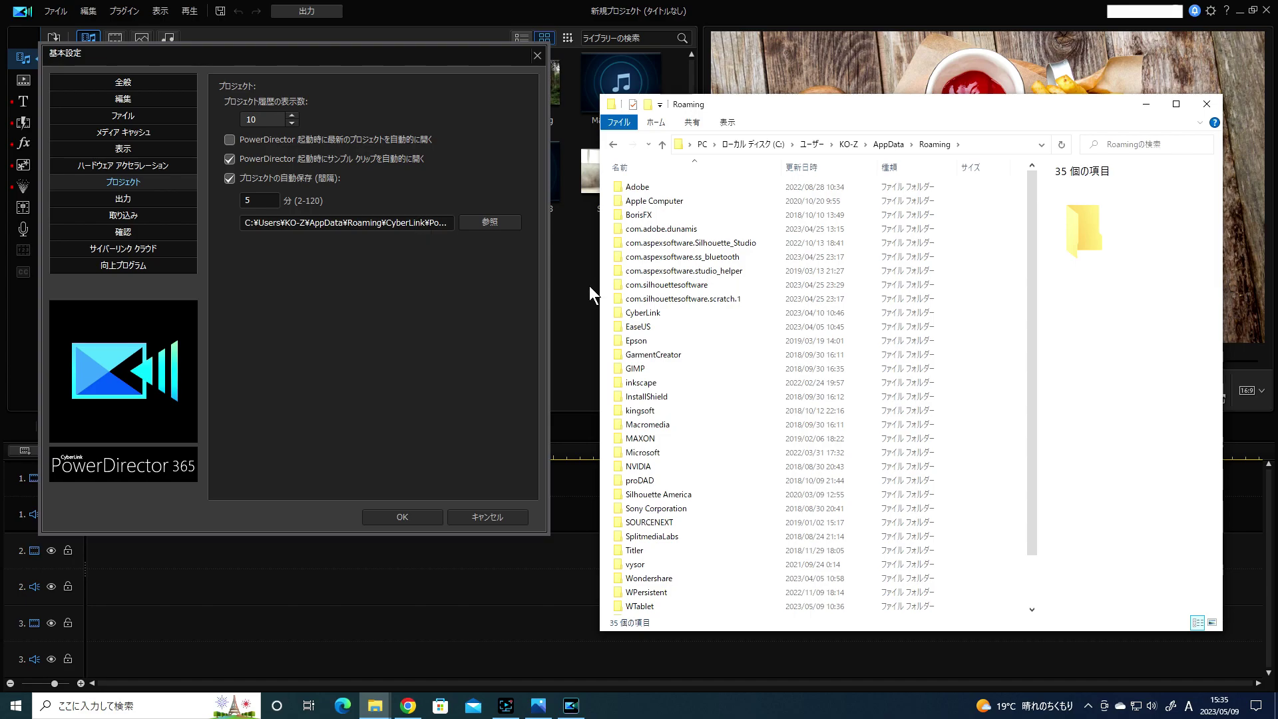
left_click(637, 313)
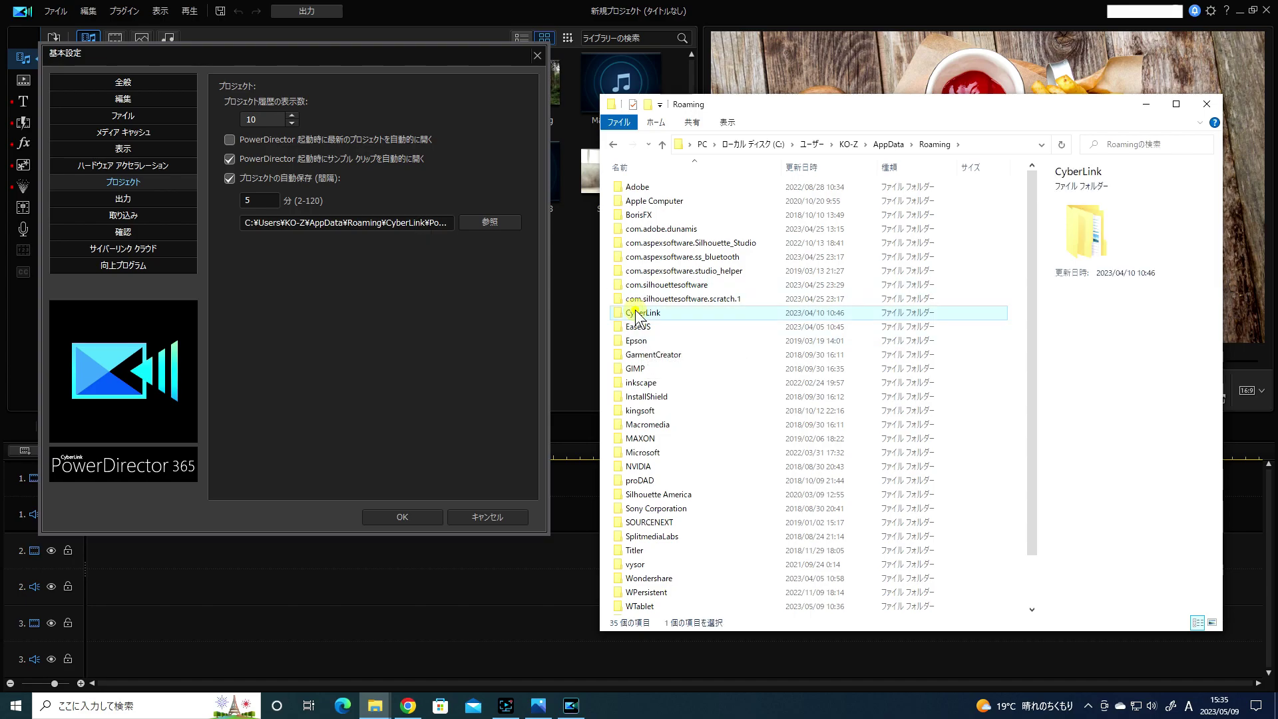
double_click(637, 313)
Check the auto-save path in the preferences and open the PowerDirector\18.0 folder in File Explorer
left_click(413, 222)
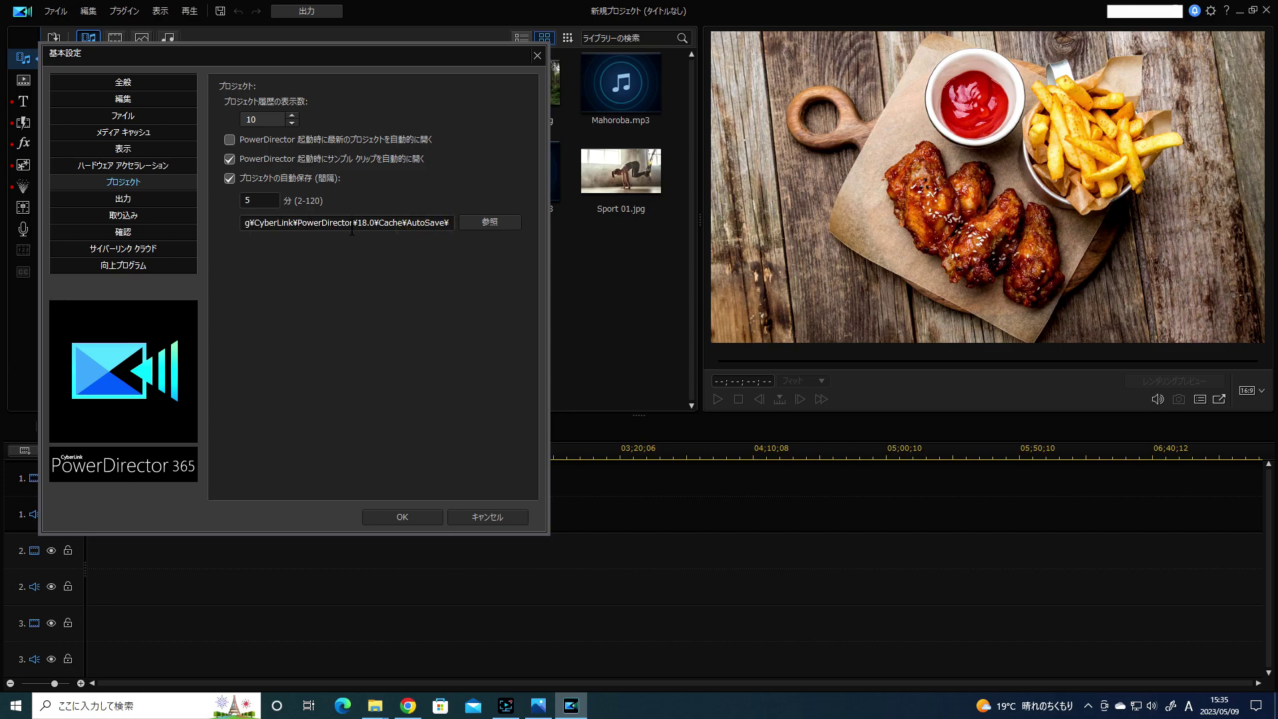
left_click(375, 706)
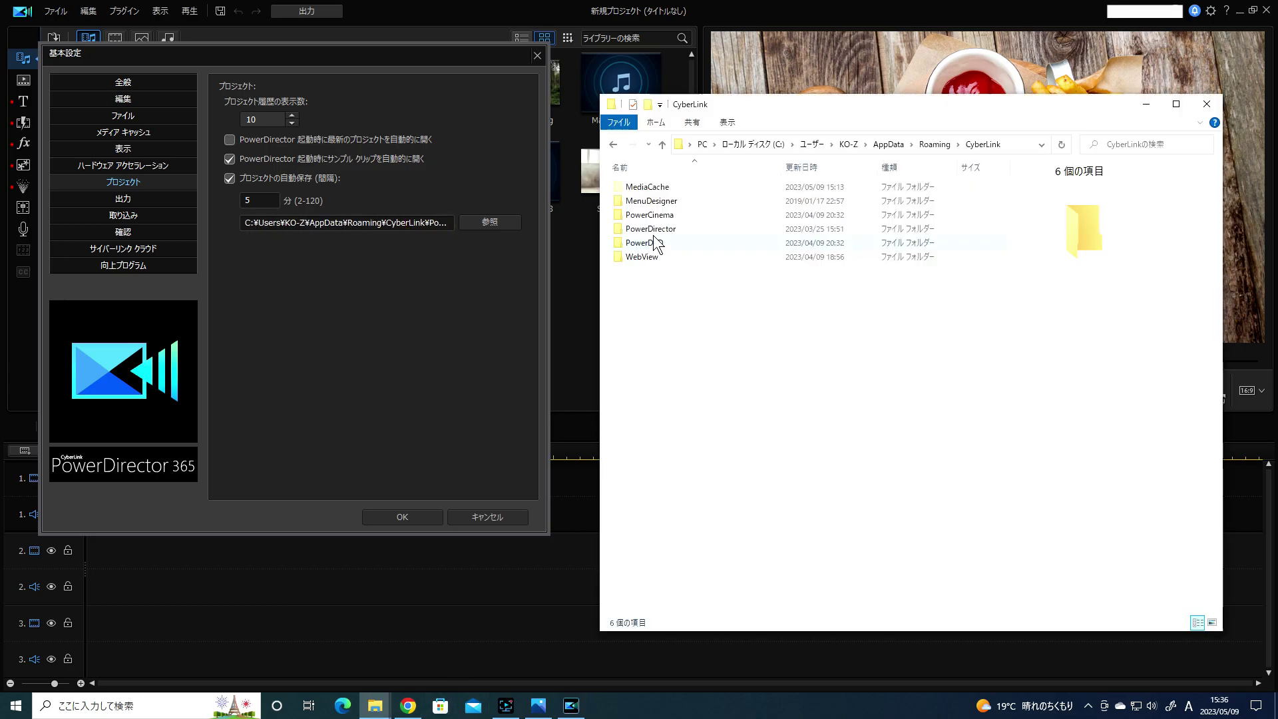
double_click(651, 229)
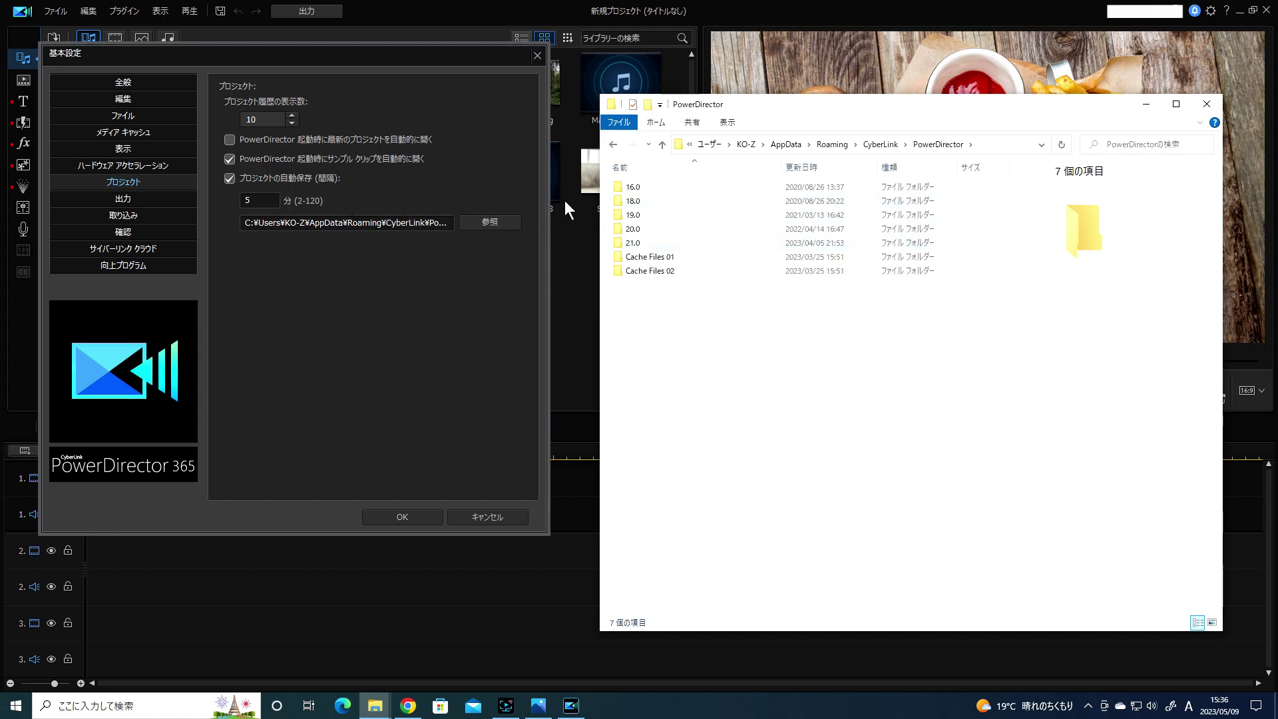
double_click(630, 201)
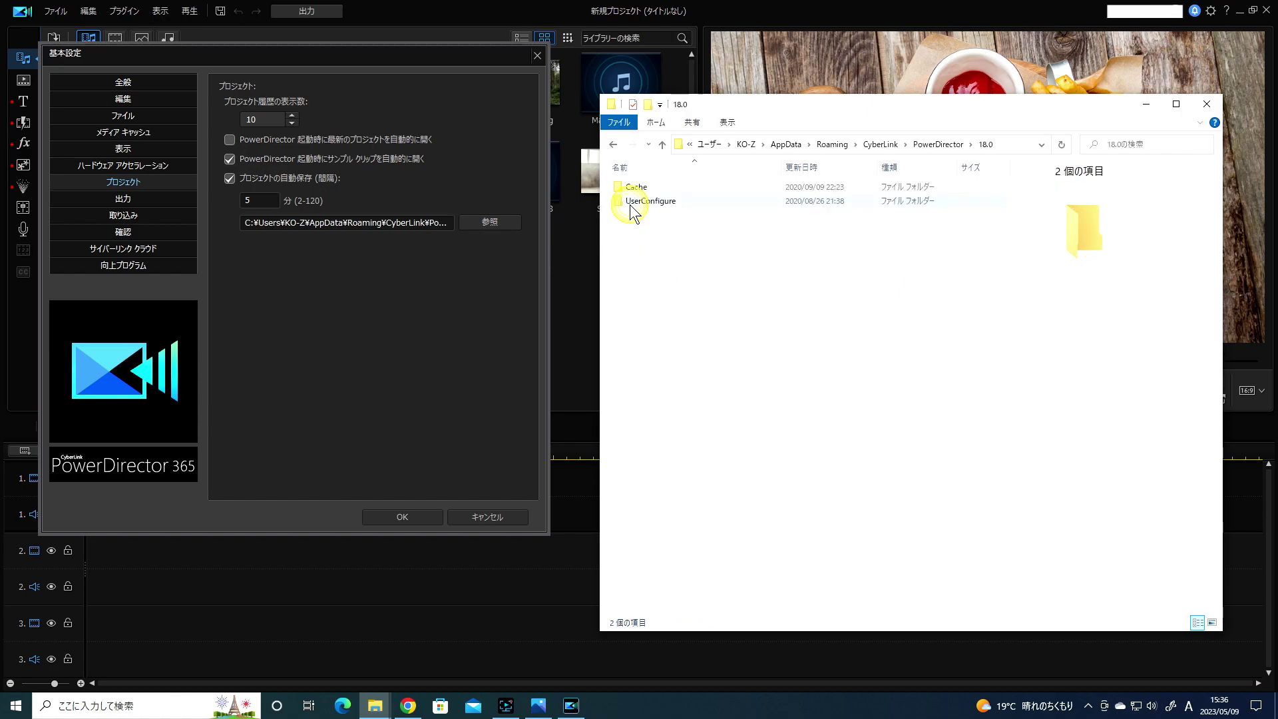
Check the end of the auto-save path and open the Cache\AutoSave folder inside 18.0
left_click(384, 222)
left_click_drag(384, 223, 419, 220)
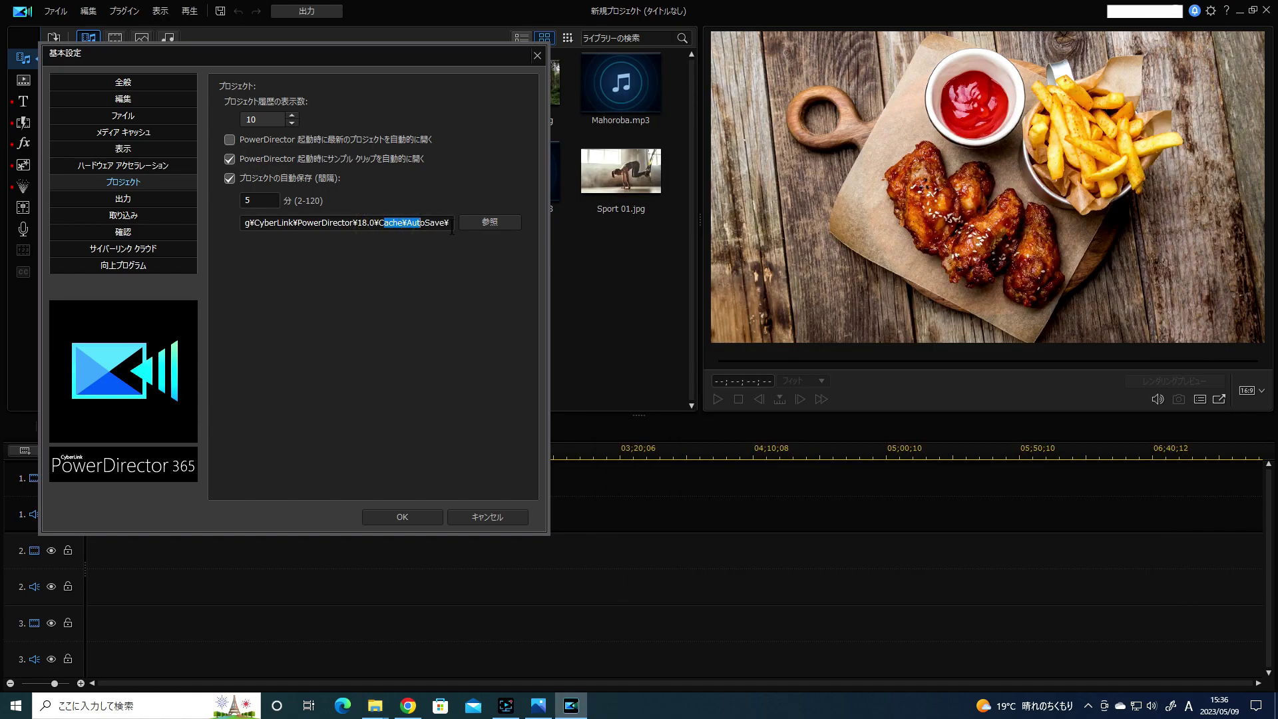
left_click(374, 706)
left_click(640, 187)
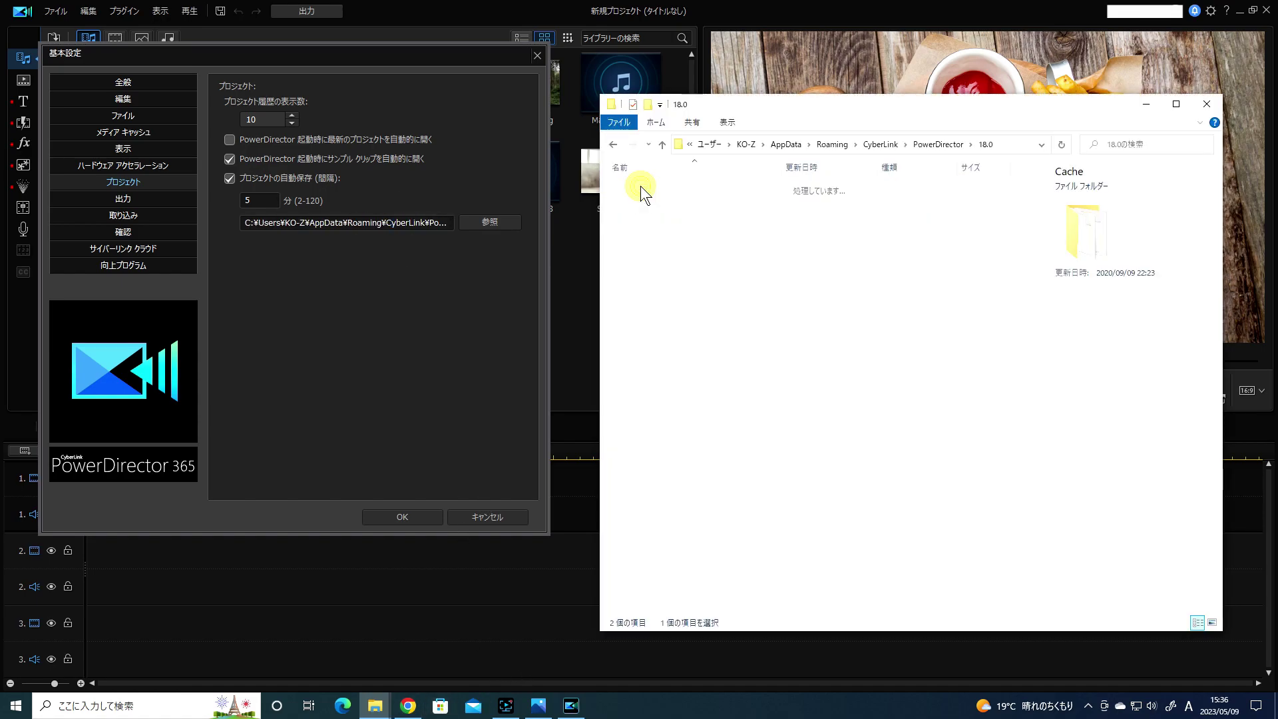
double_click(642, 189)
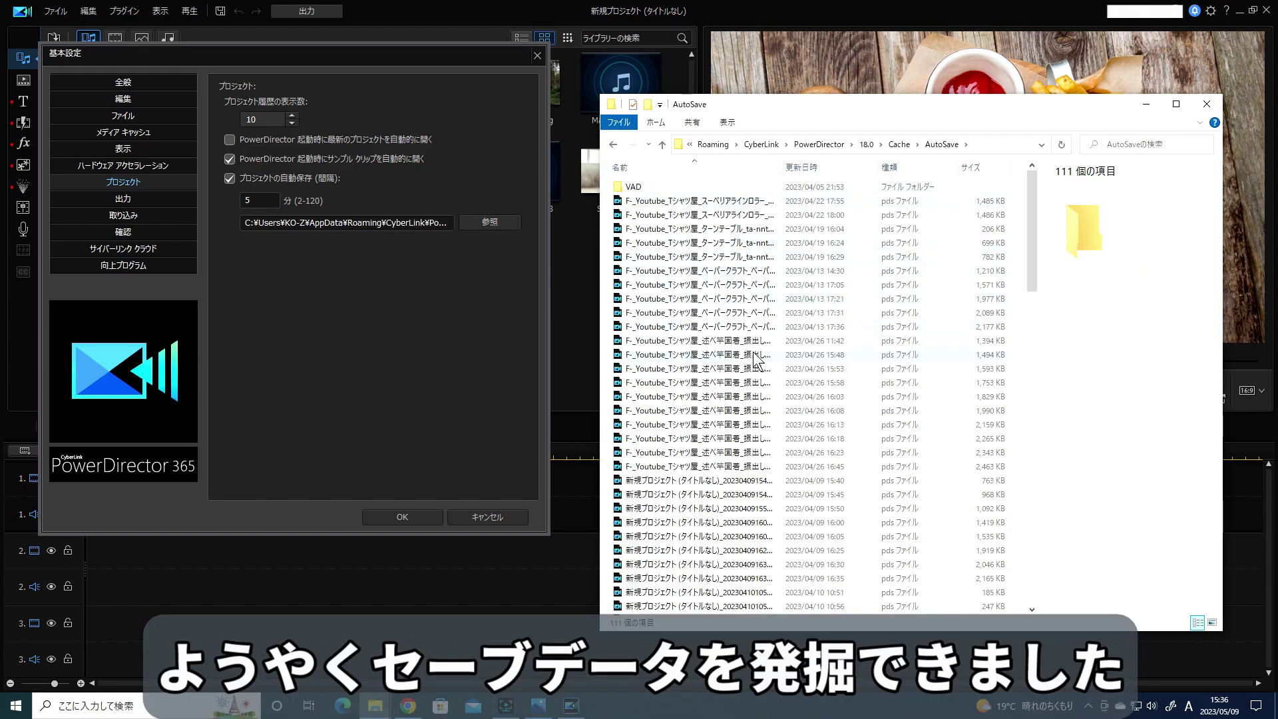
Look through the AutoSave folder and try to open its newest auto-saved project, dated 2023/05/09 15:24
scroll(756, 359, "down", 18)
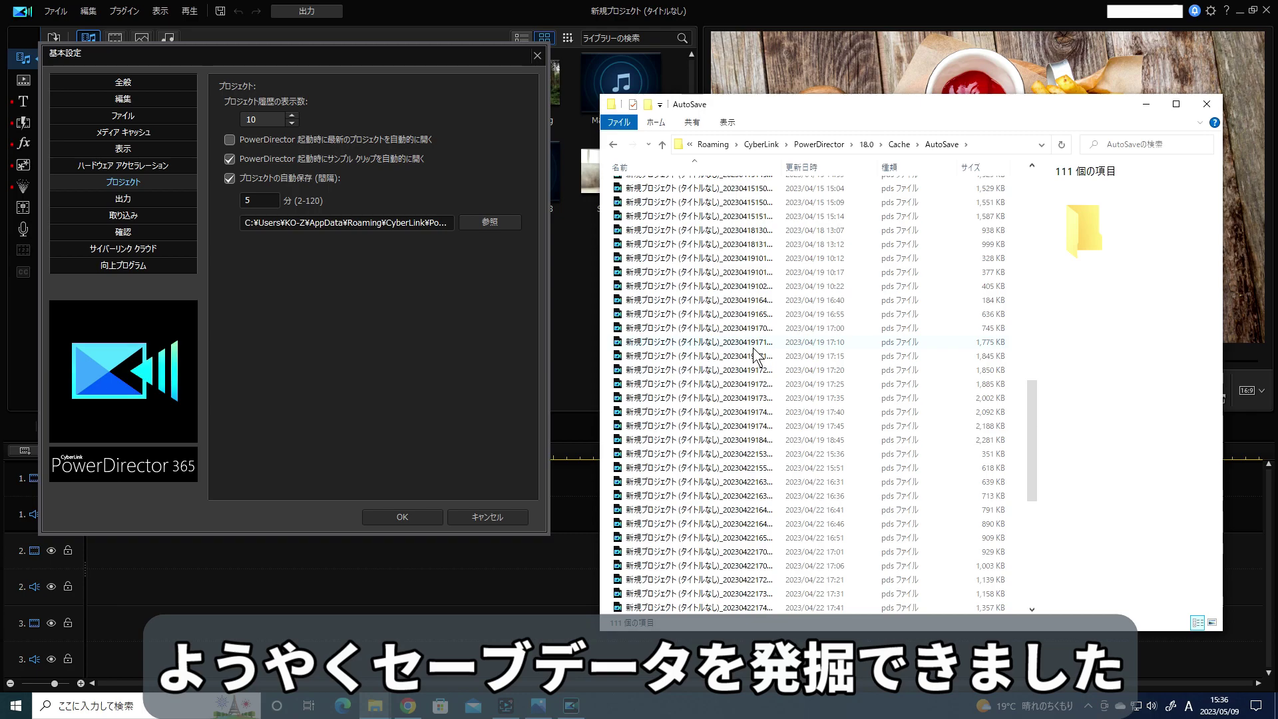
scroll(756, 356, "down", 9)
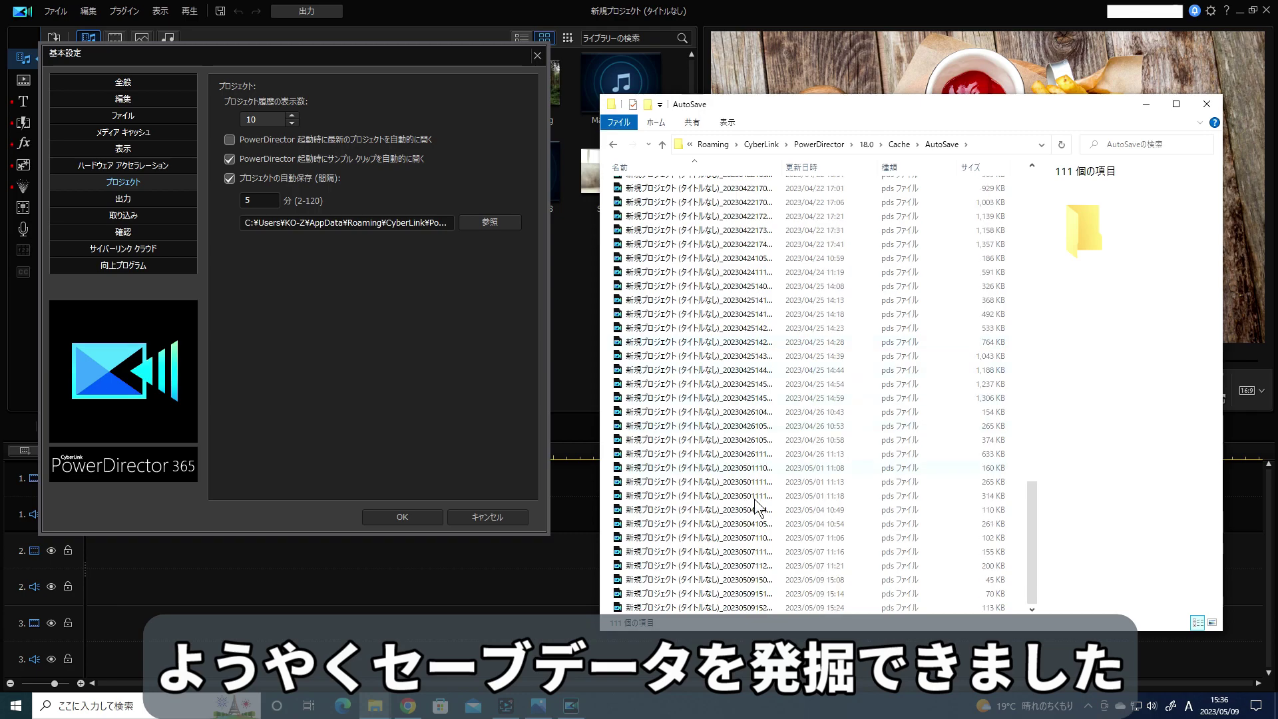
scroll(818, 603, "up", 20)
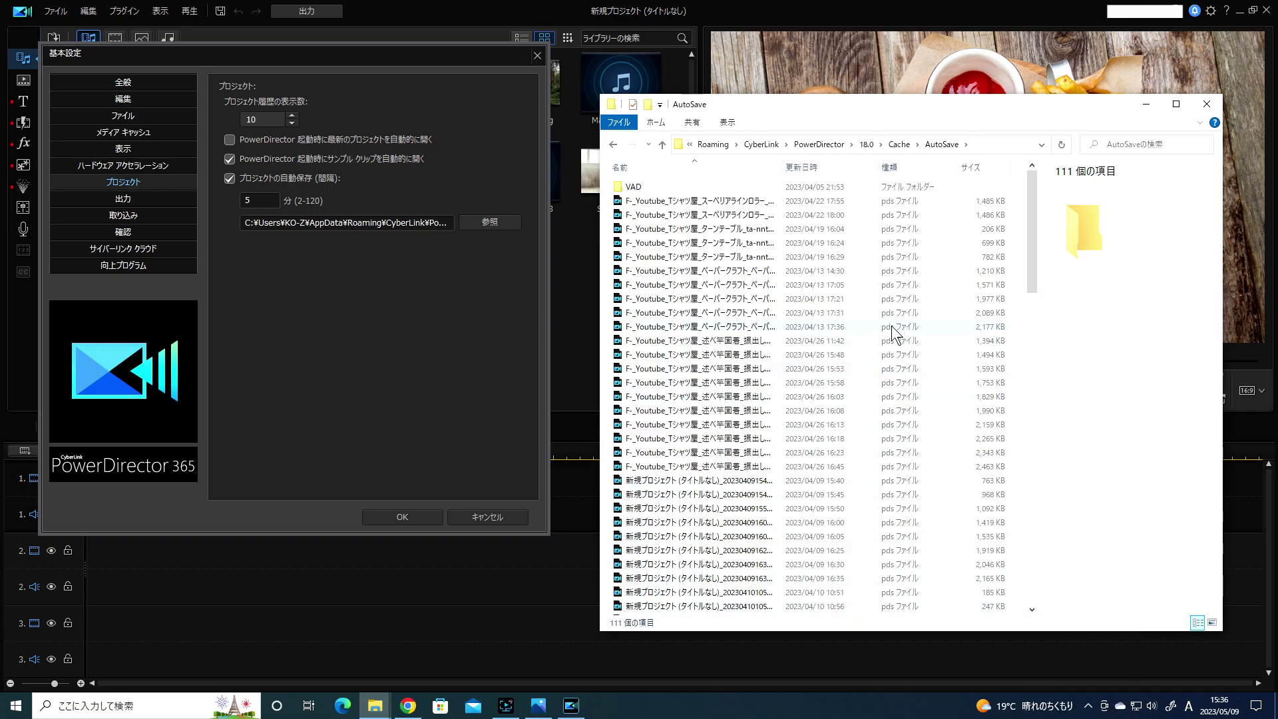
scroll(765, 522, "down", 20)
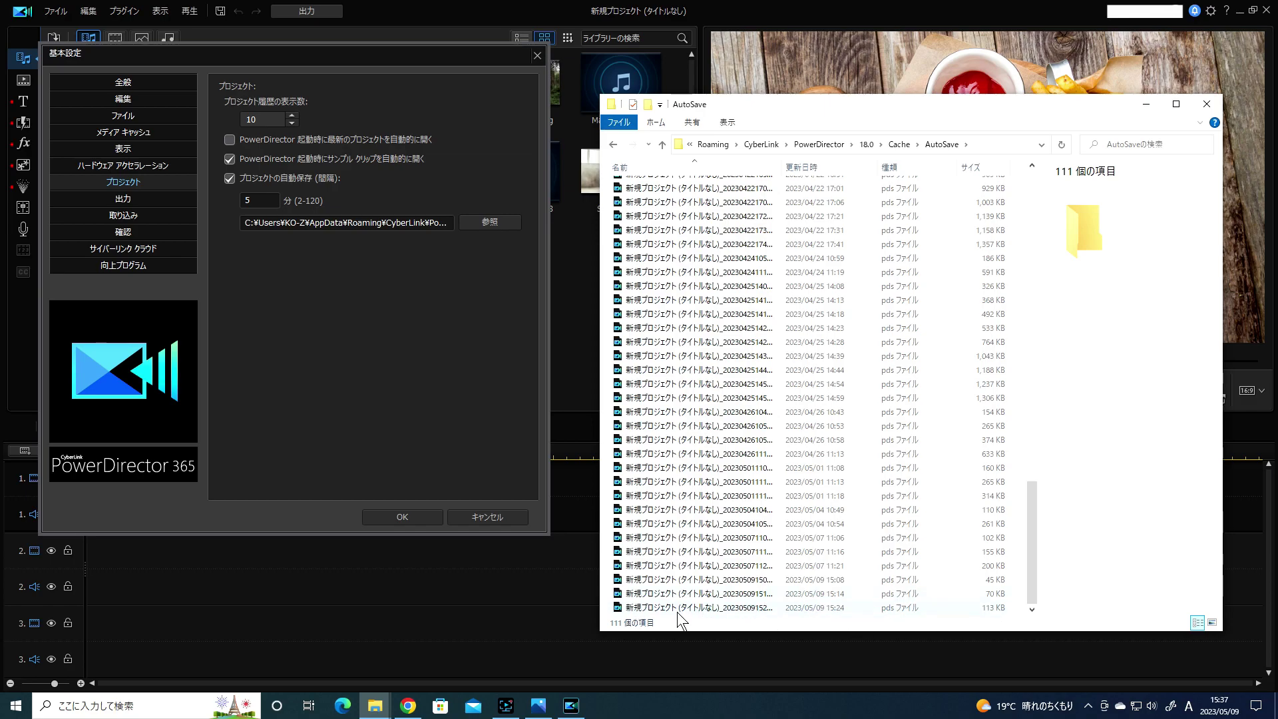
left_click(623, 608)
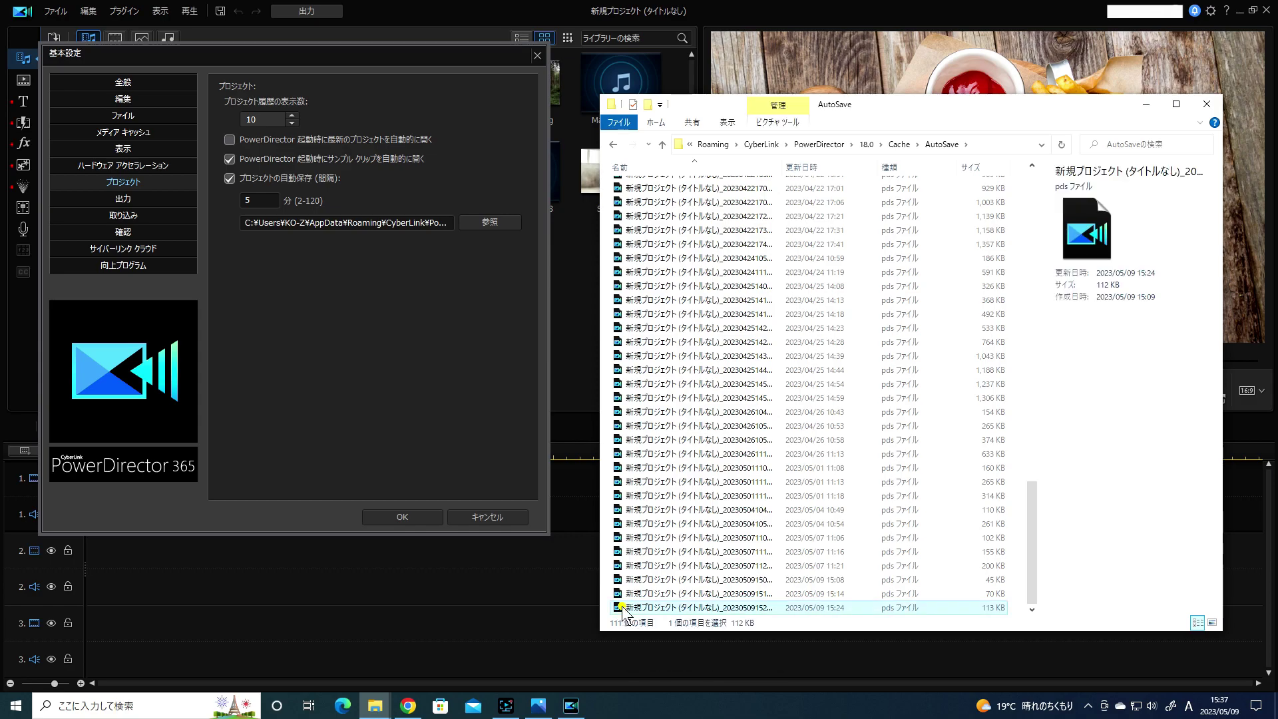
double_click(623, 608)
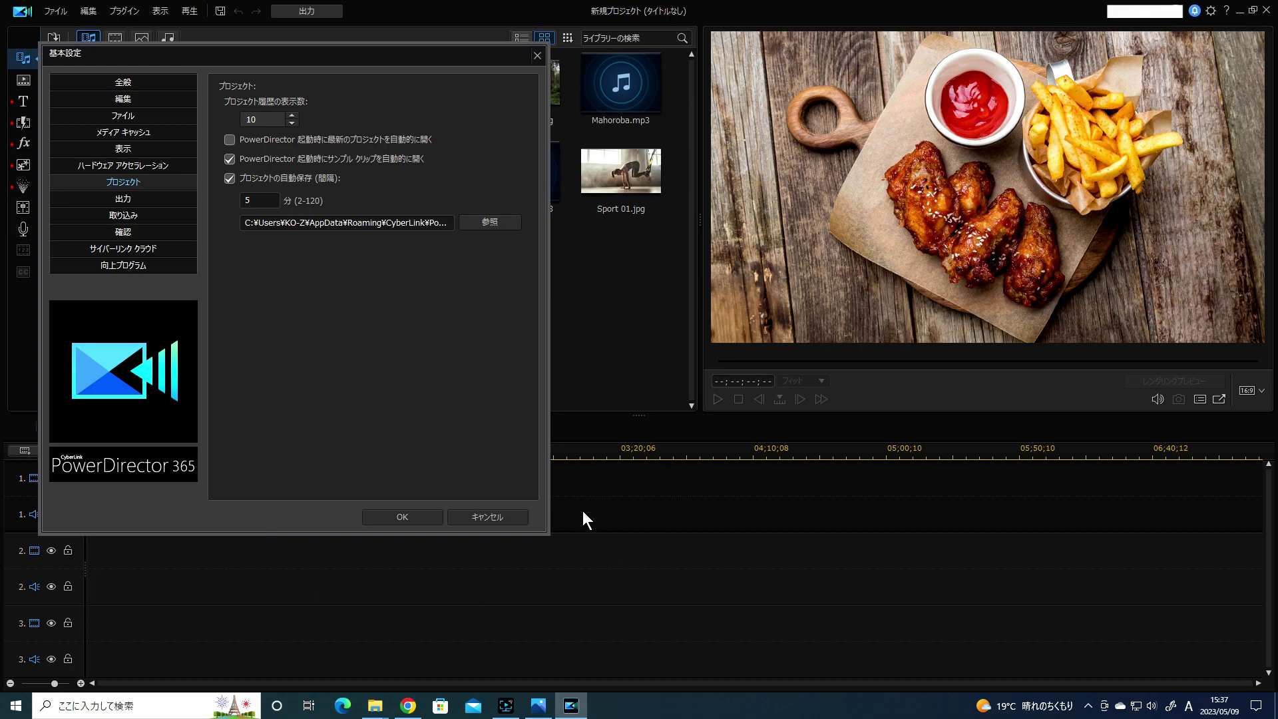
Close the preferences and the running PowerDirector, and open the auto-saved project dated 2023/05/09 15:24 from the AutoSave folder
left_click(399, 517)
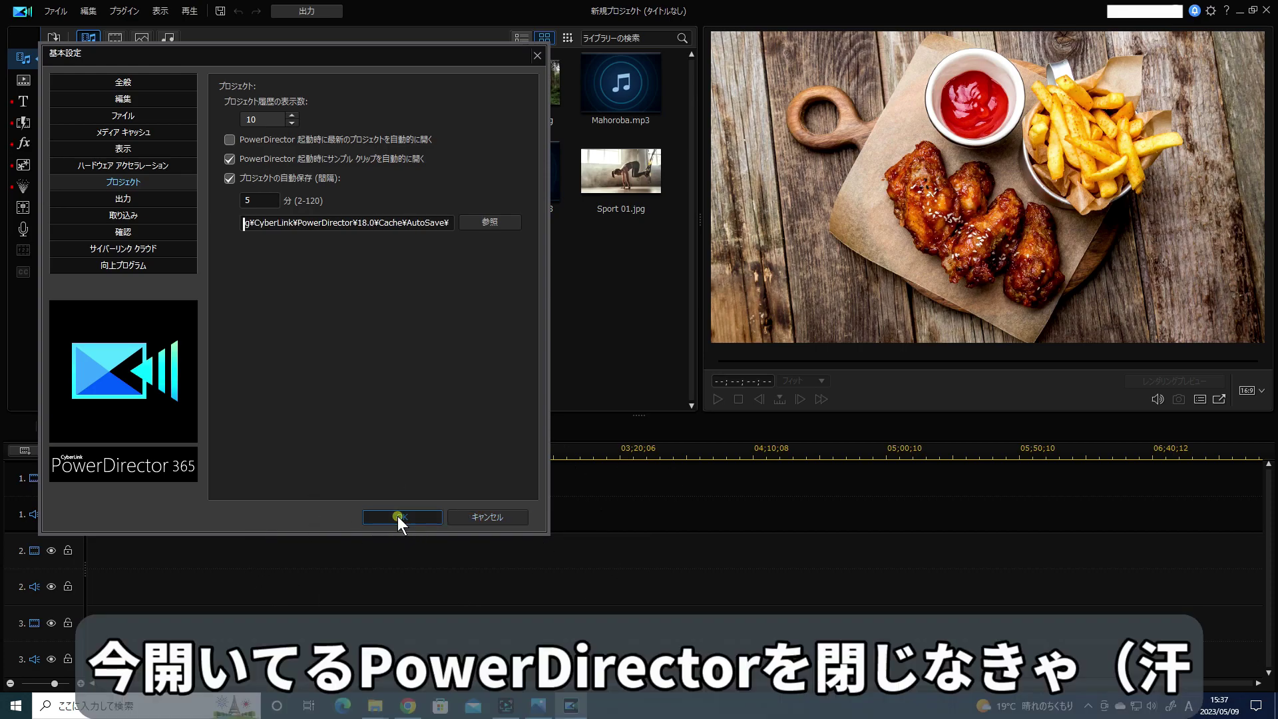
left_click(1266, 10)
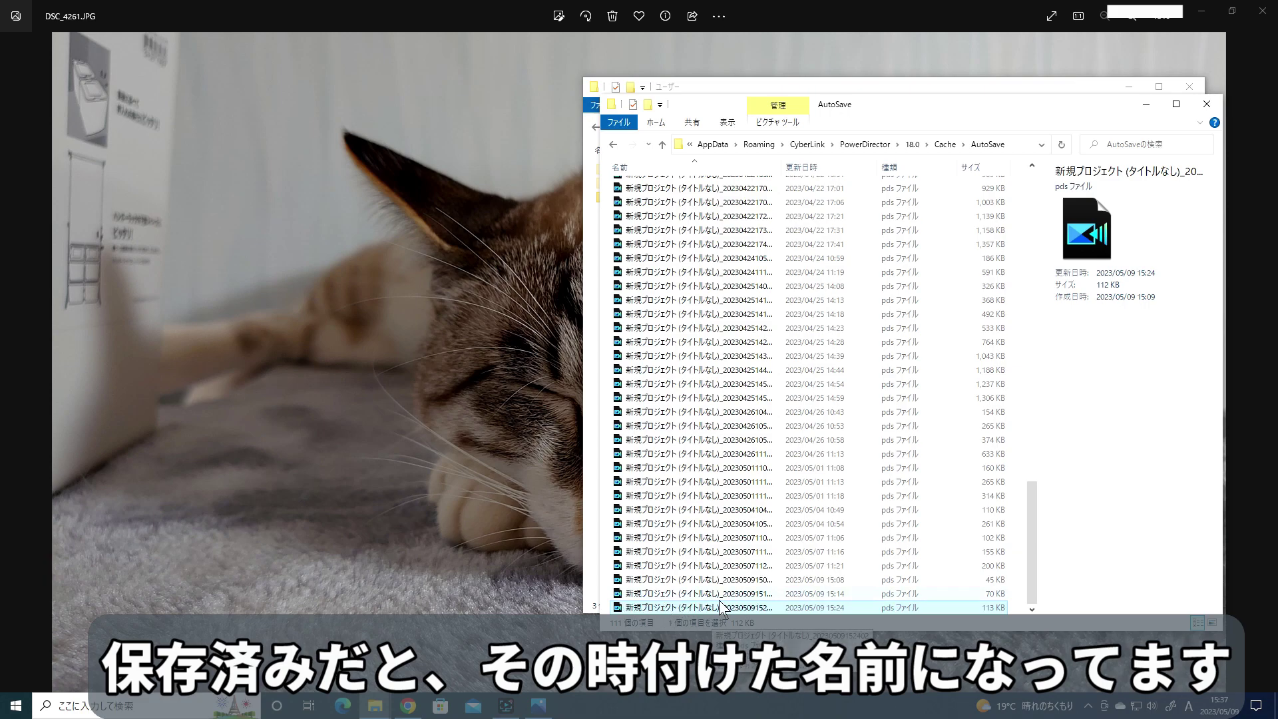
left_click_drag(626, 609, 627, 614)
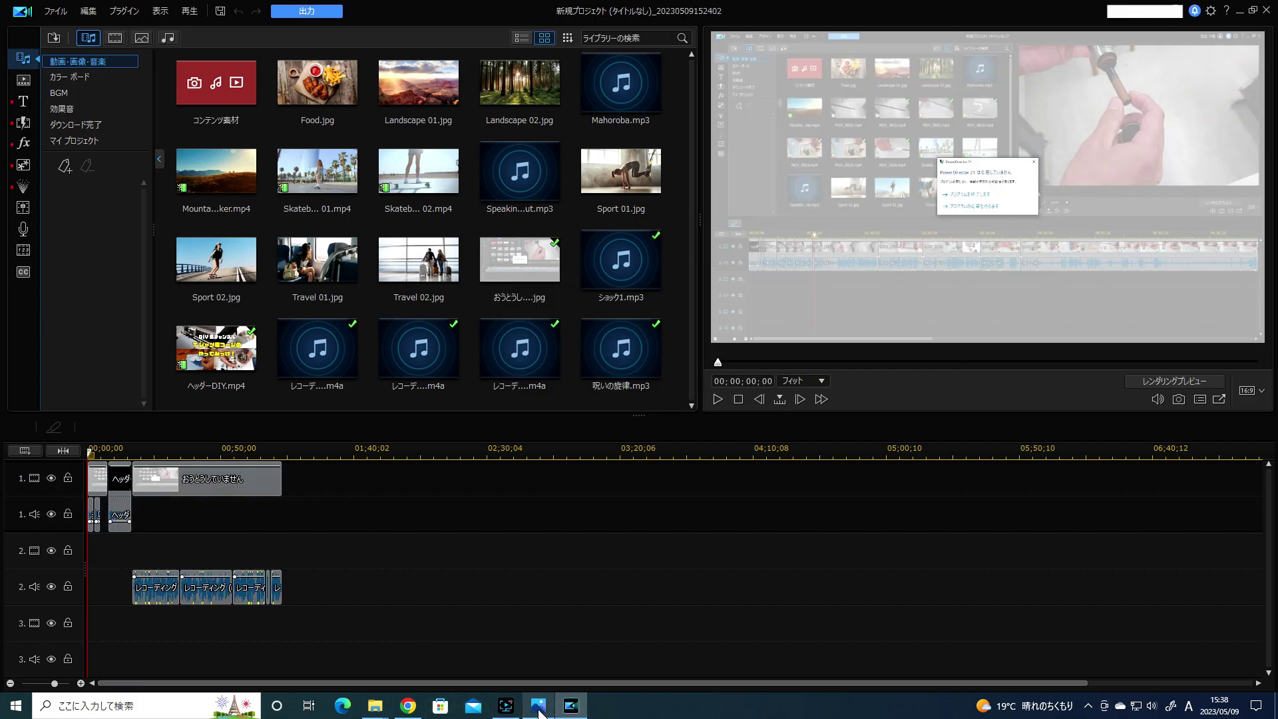
Bring up the AutoSave folder window to check the opened file, and return to the recovered project
mouse_move(555, 709)
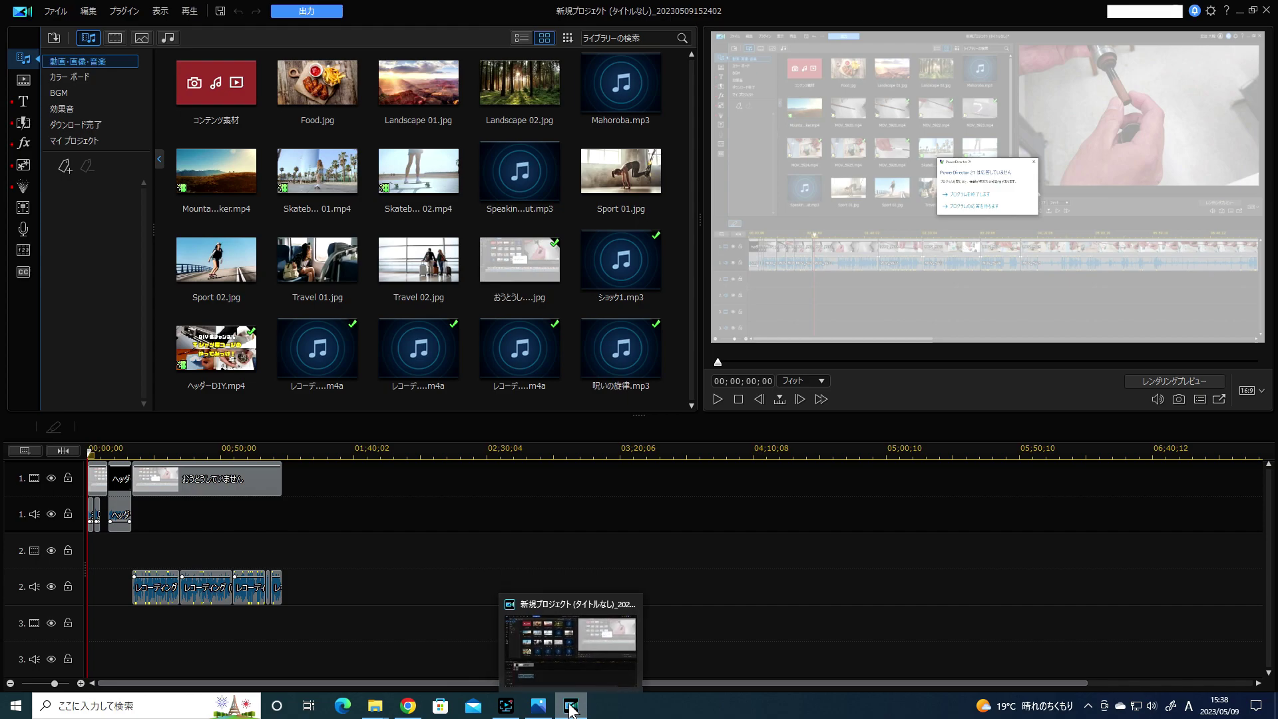
left_click(374, 705)
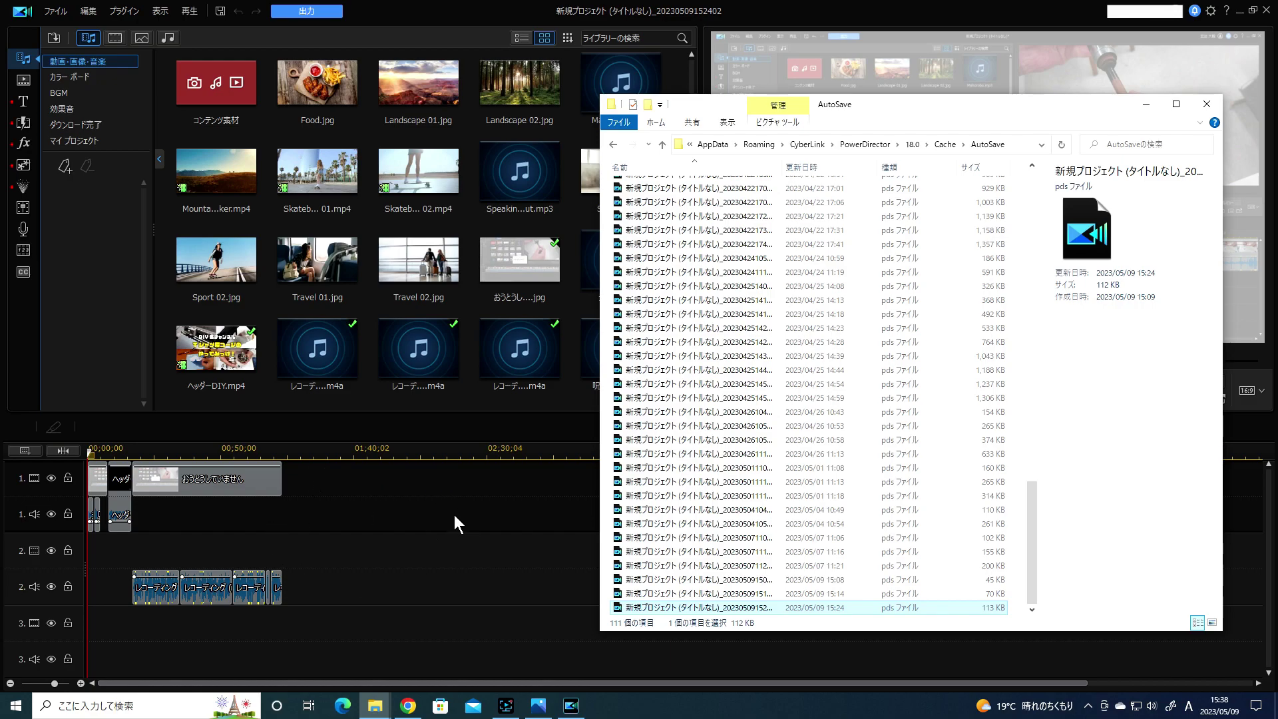
left_click(405, 506)
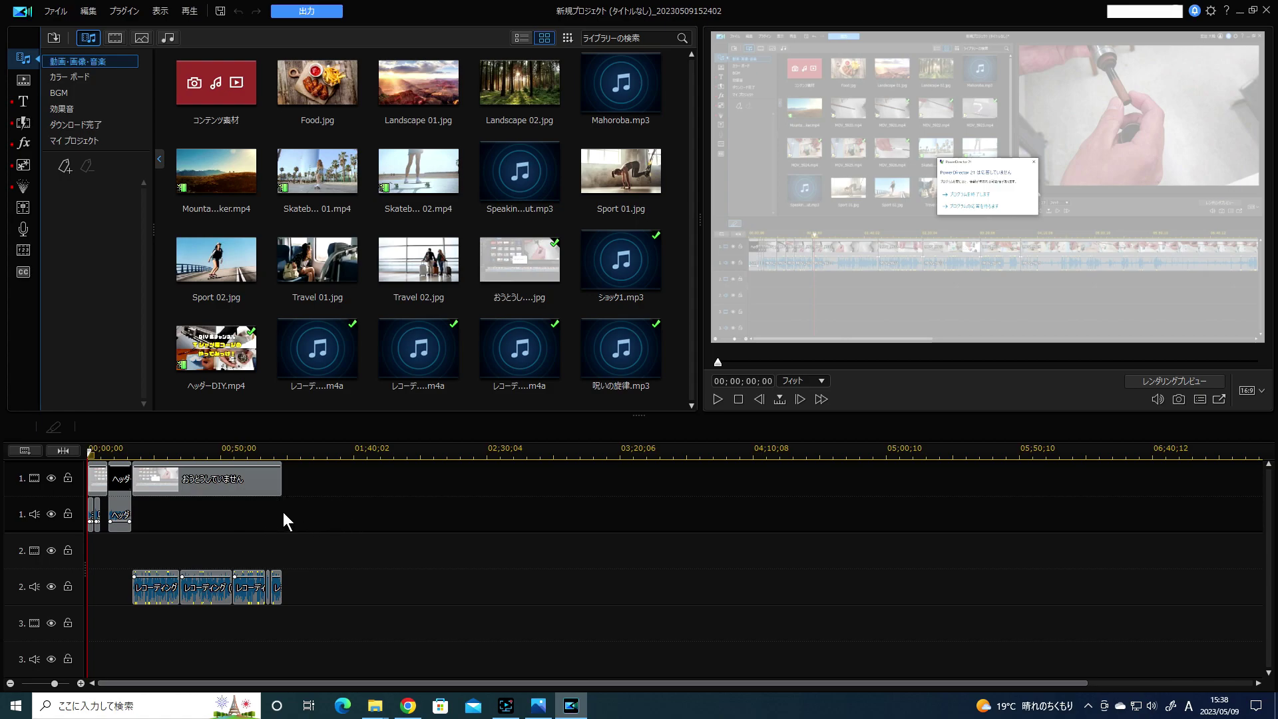
Add the デフォルト title to video track 2 at about 00;52;00 and select the long clip on track 1
left_click(24, 101)
left_click_drag(237, 89, 371, 524)
left_click_drag(215, 83, 239, 547)
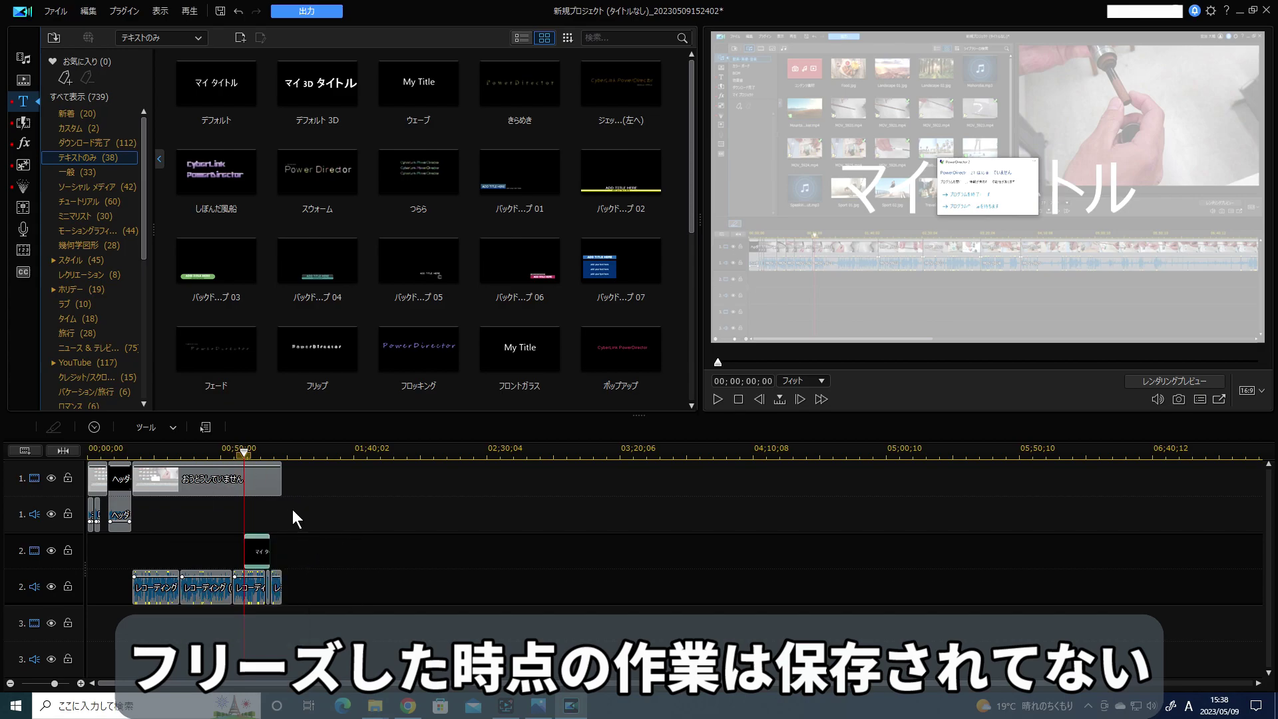
left_click(270, 481)
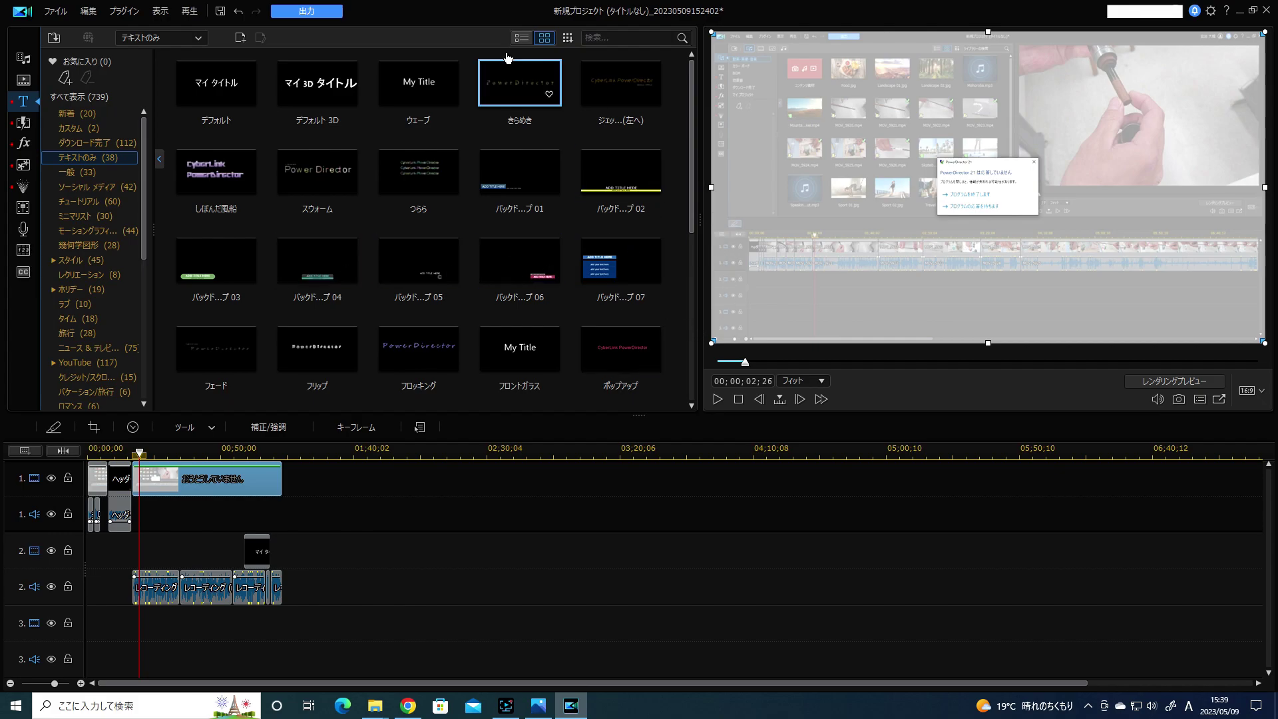
Open the プロジェクト settings in the preferences and open the auto-save interval value for editing
left_click(1210, 11)
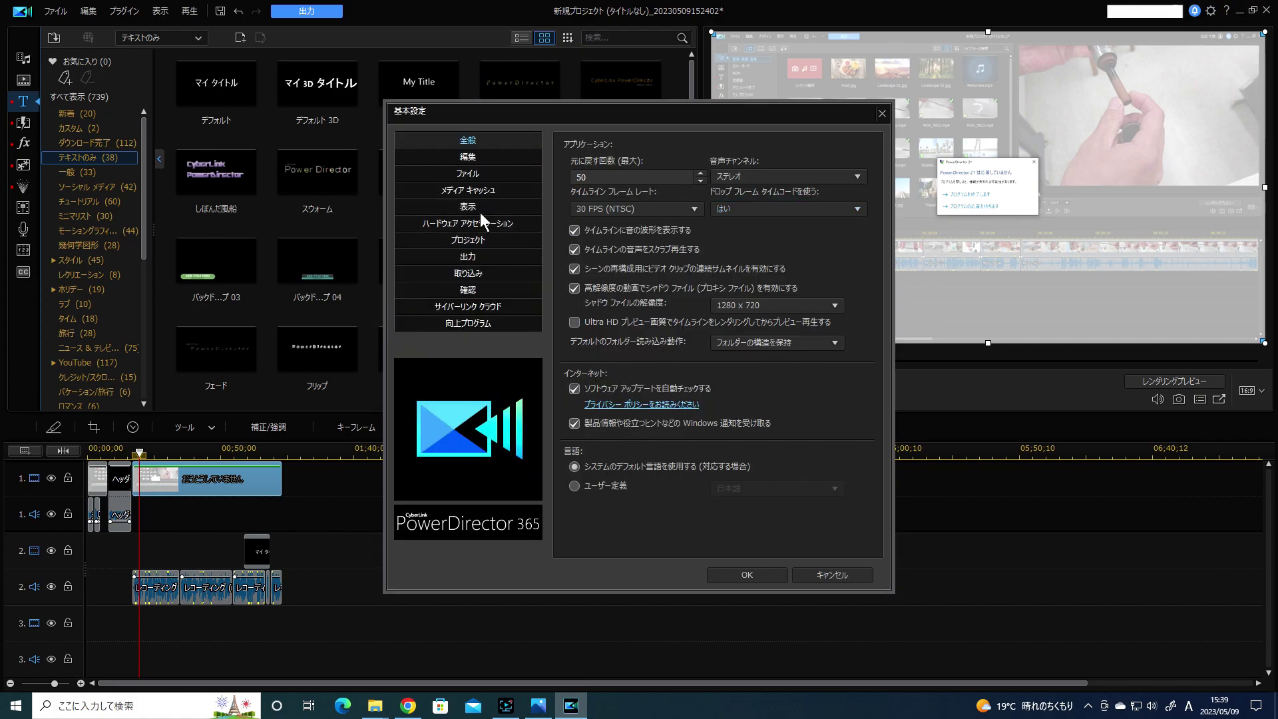
left_click(459, 241)
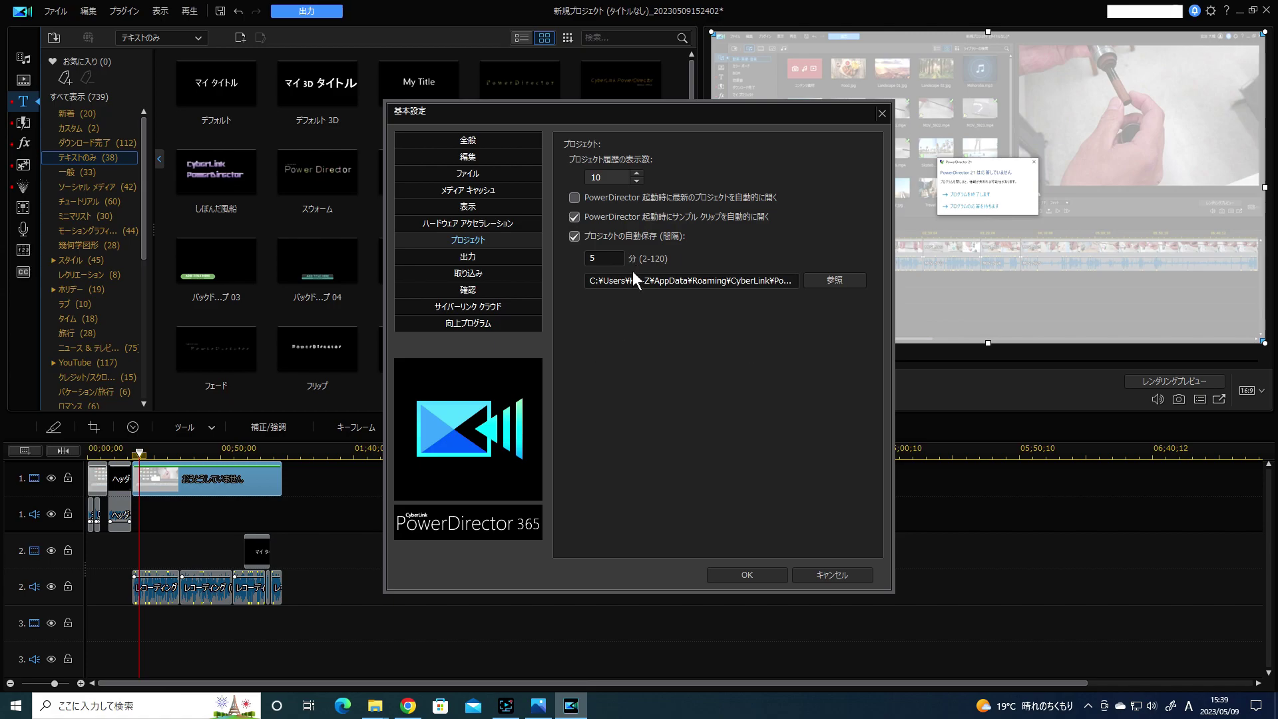
double_click(599, 259)
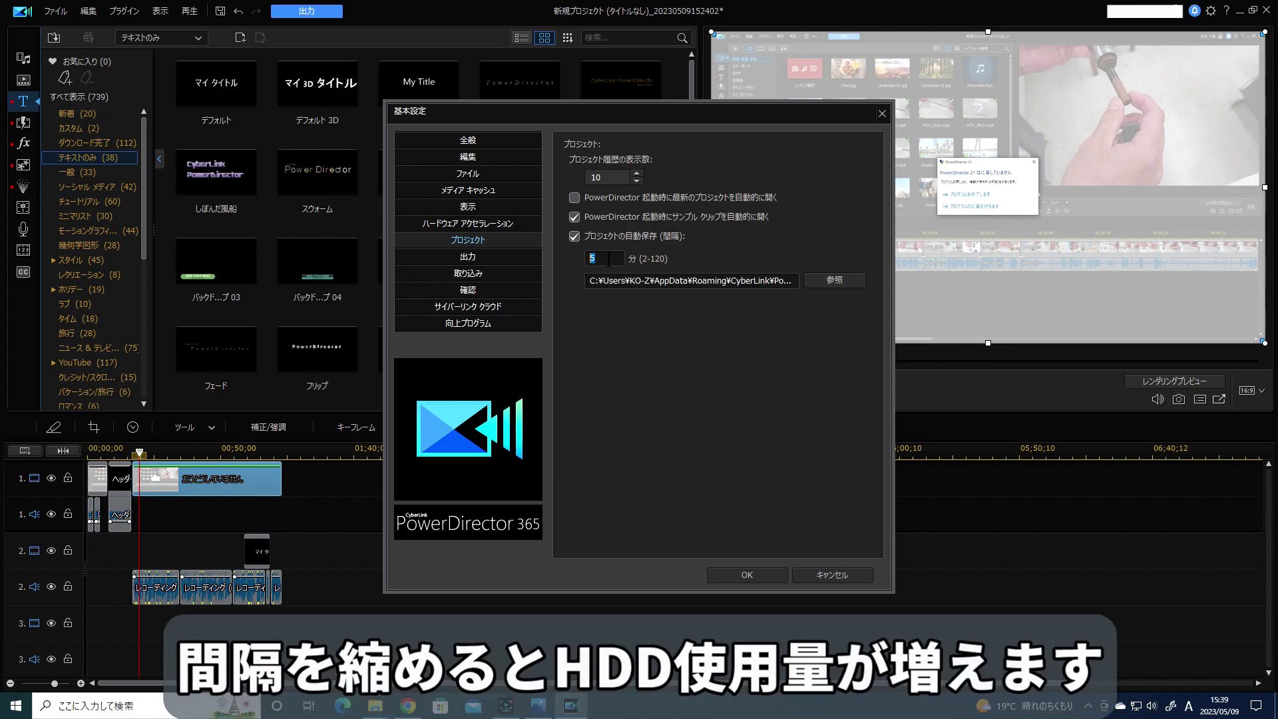
left_click(604, 260)
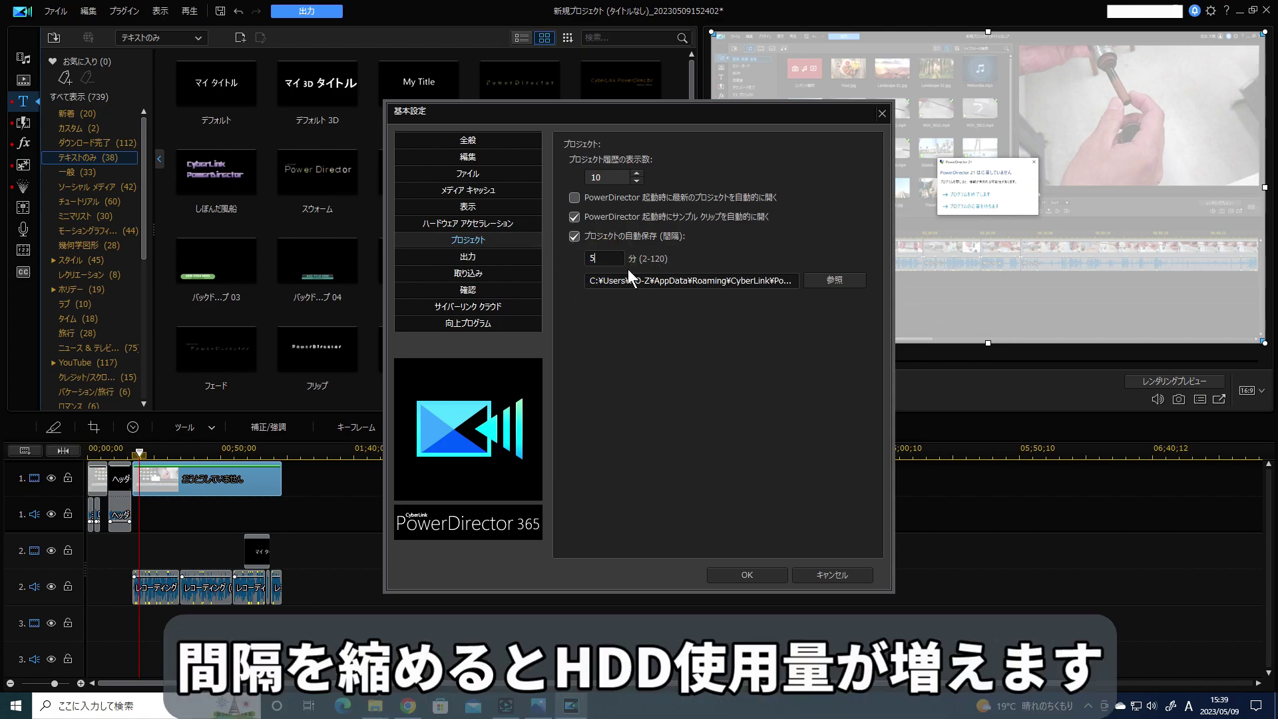